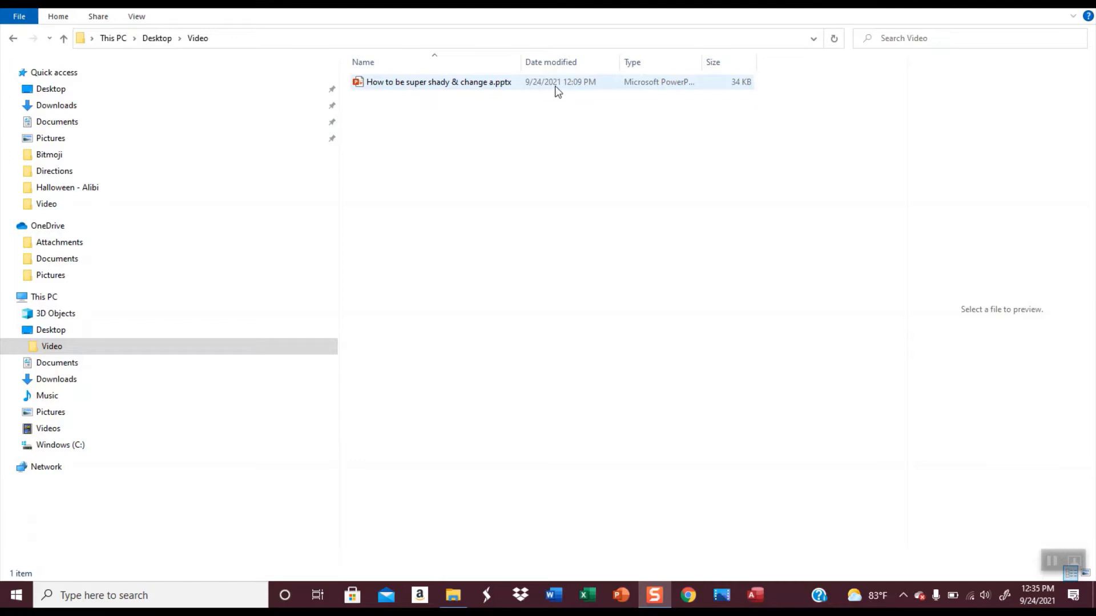
# Open the pptx from the Video folder and check Info shows created 12:08 PM, modified 12:09 PM today
pyautogui.click(437, 84)
pyautogui.doubleClick(437, 84)
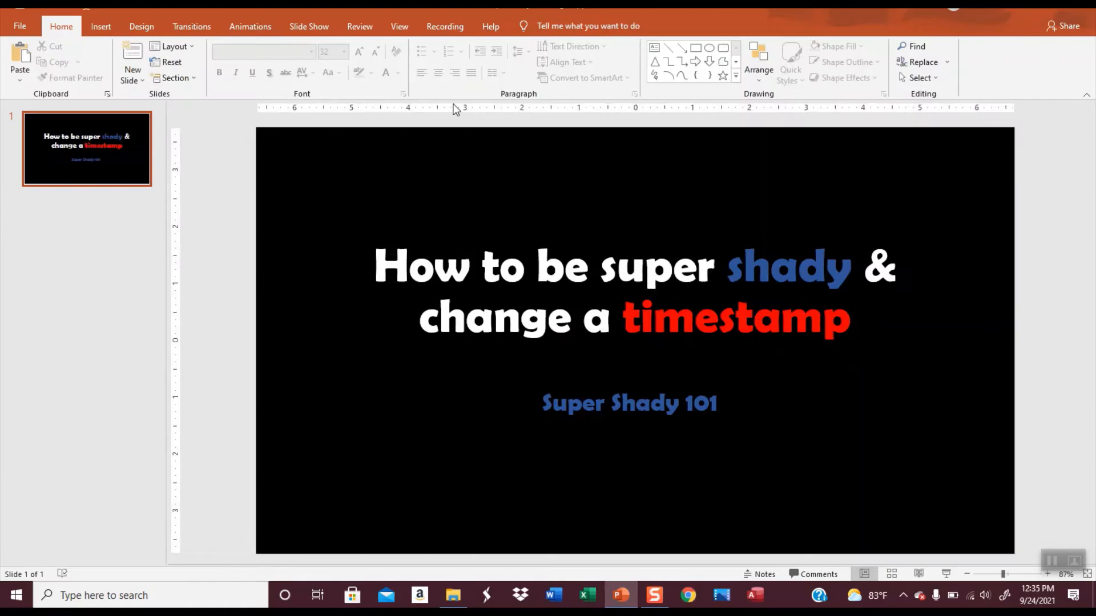
pyautogui.click(16, 25)
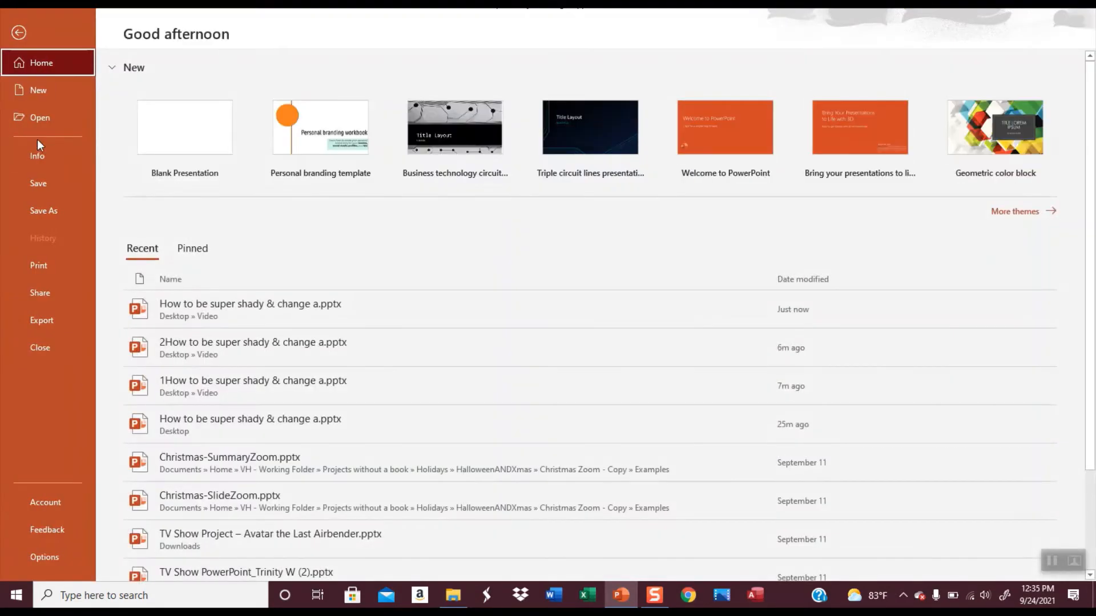
pyautogui.click(36, 157)
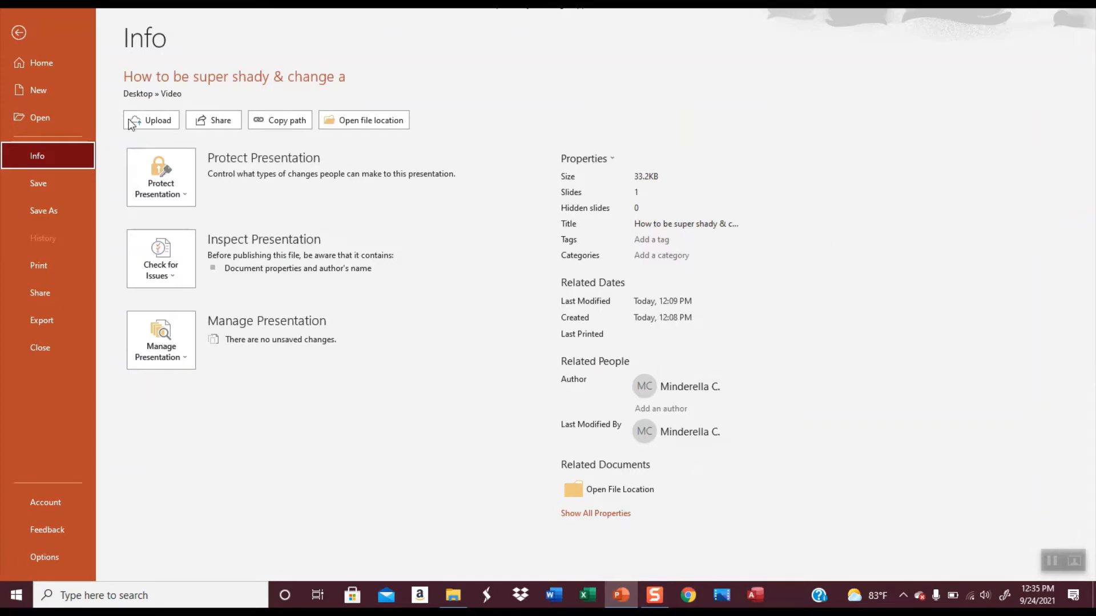
pyautogui.click(19, 31)
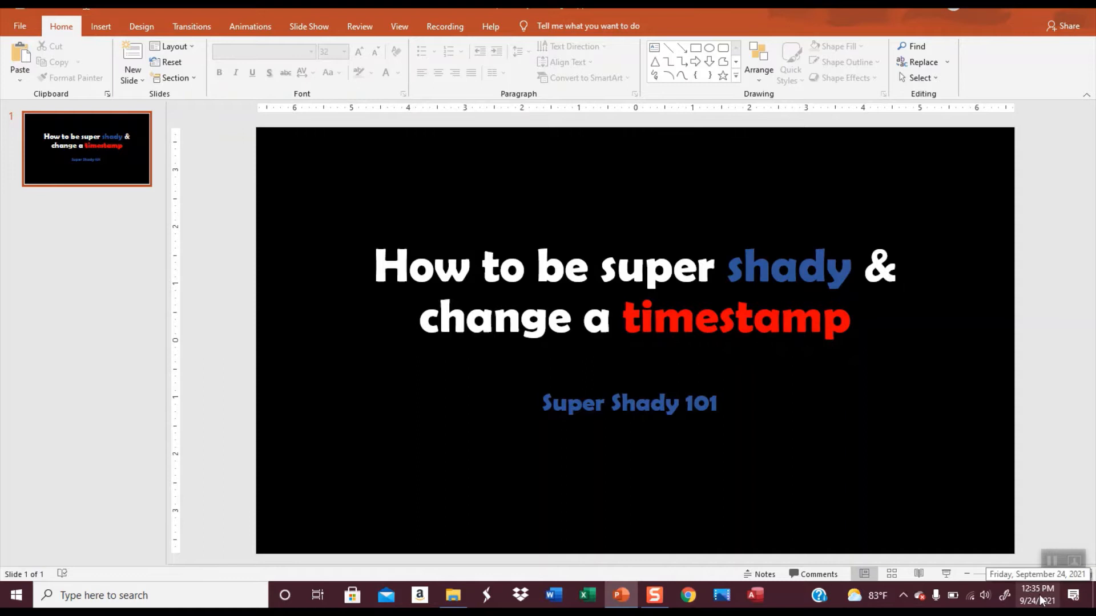
# In Date & time settings, turn off Set time automatically and start a manual change
pyautogui.moveTo(1036, 595)
pyautogui.rightClick(1044, 603)
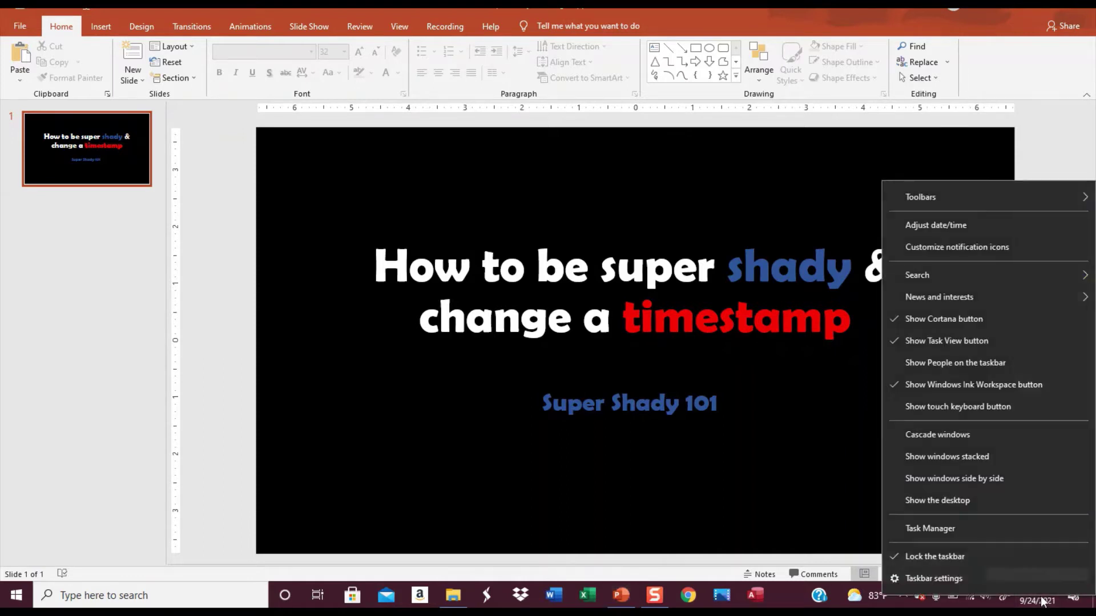
pyautogui.click(956, 226)
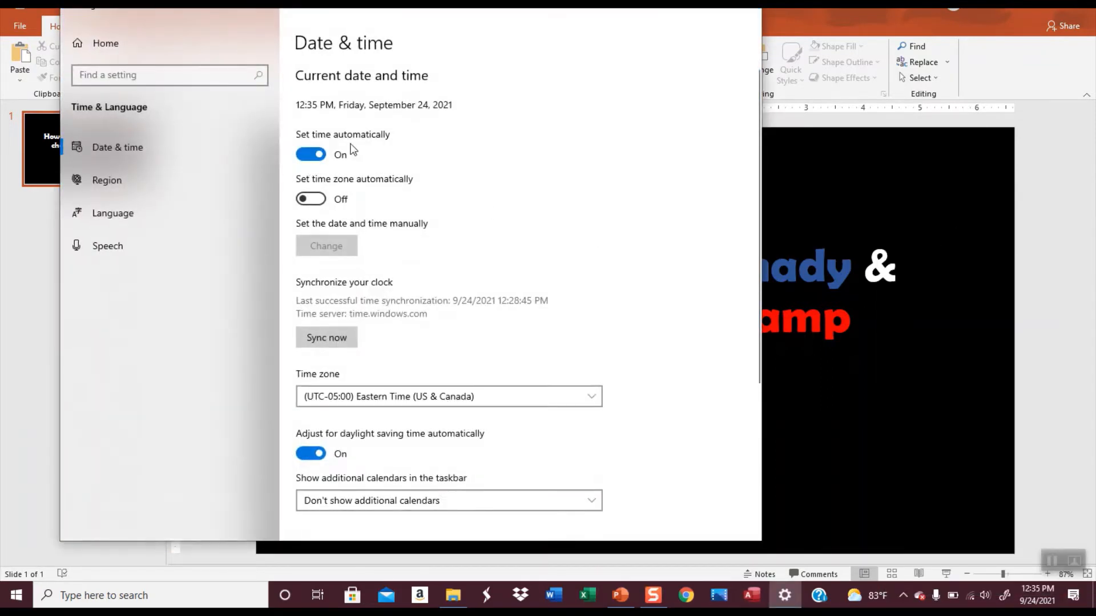
pyautogui.click(313, 156)
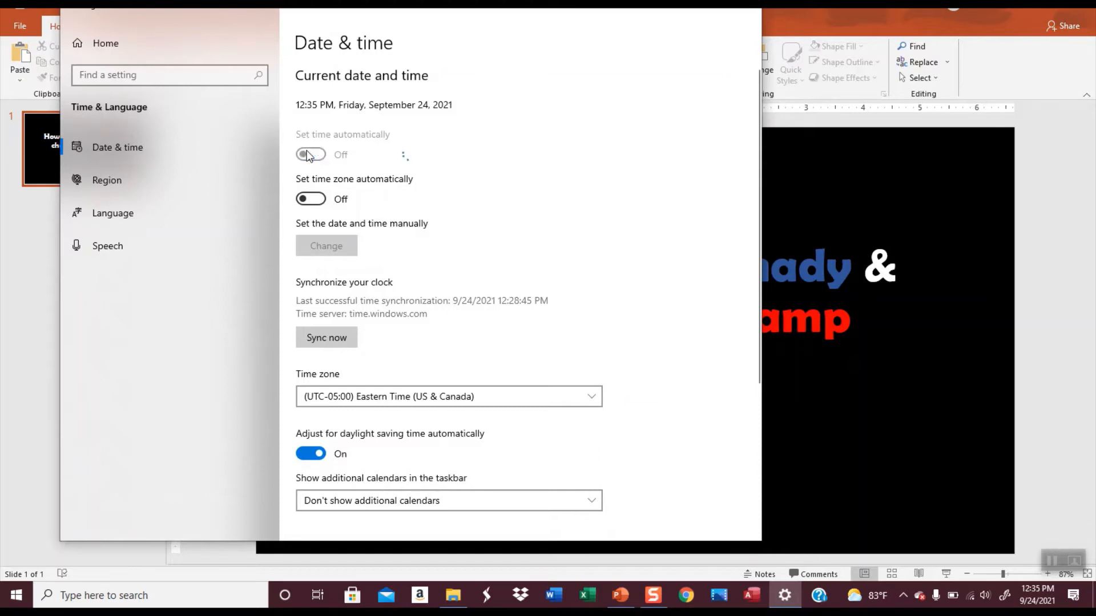
pyautogui.click(312, 242)
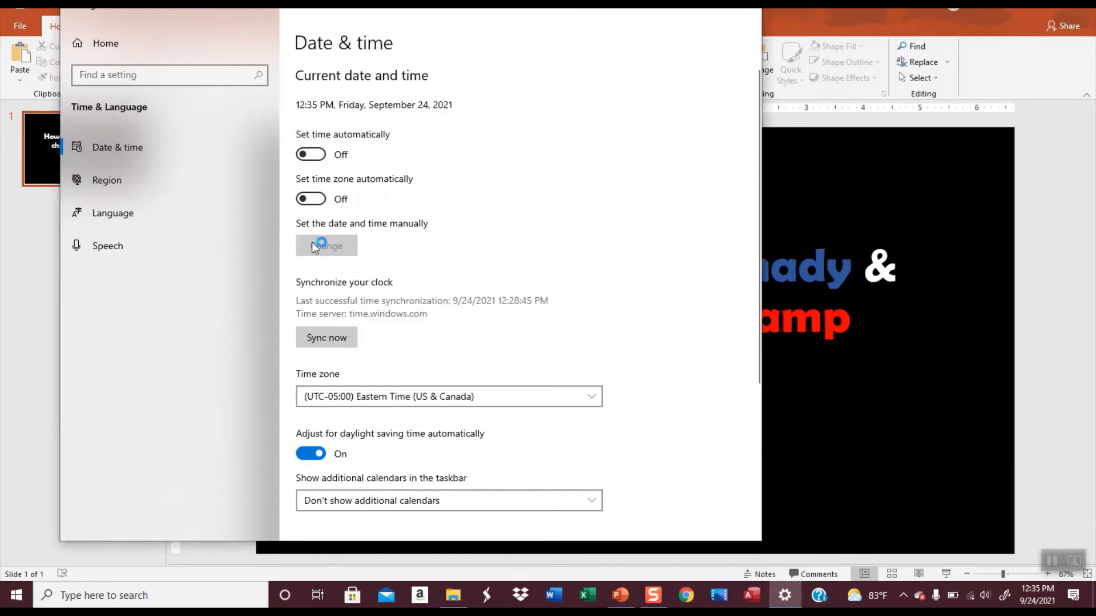
# Set the system date to January 24, 2011 and apply it
pyautogui.click(290, 232)
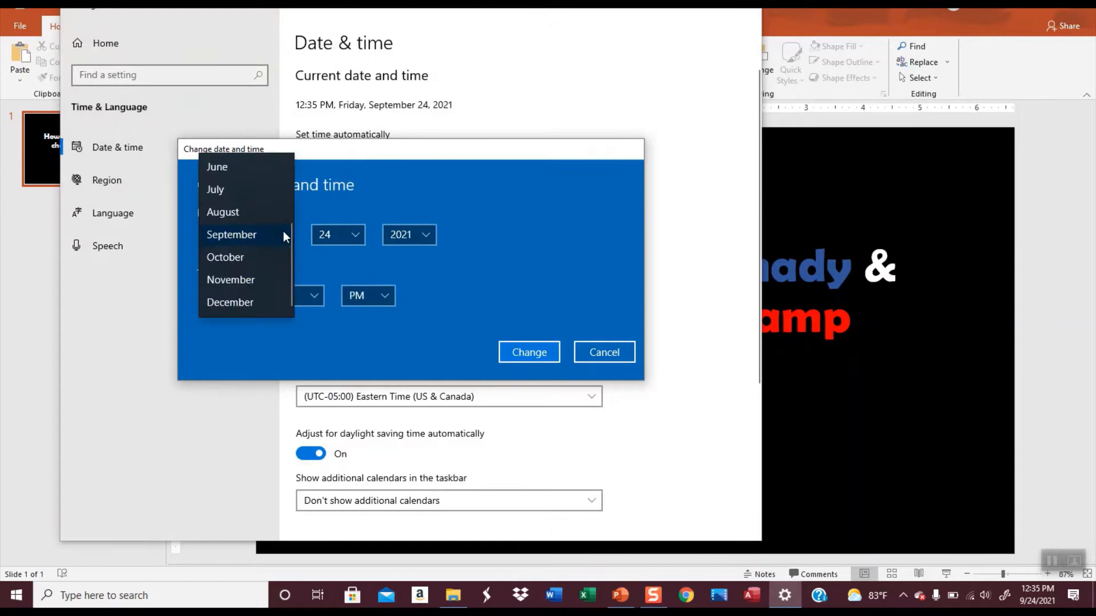
pyautogui.scroll(2, 245, 191)
pyautogui.click(253, 166)
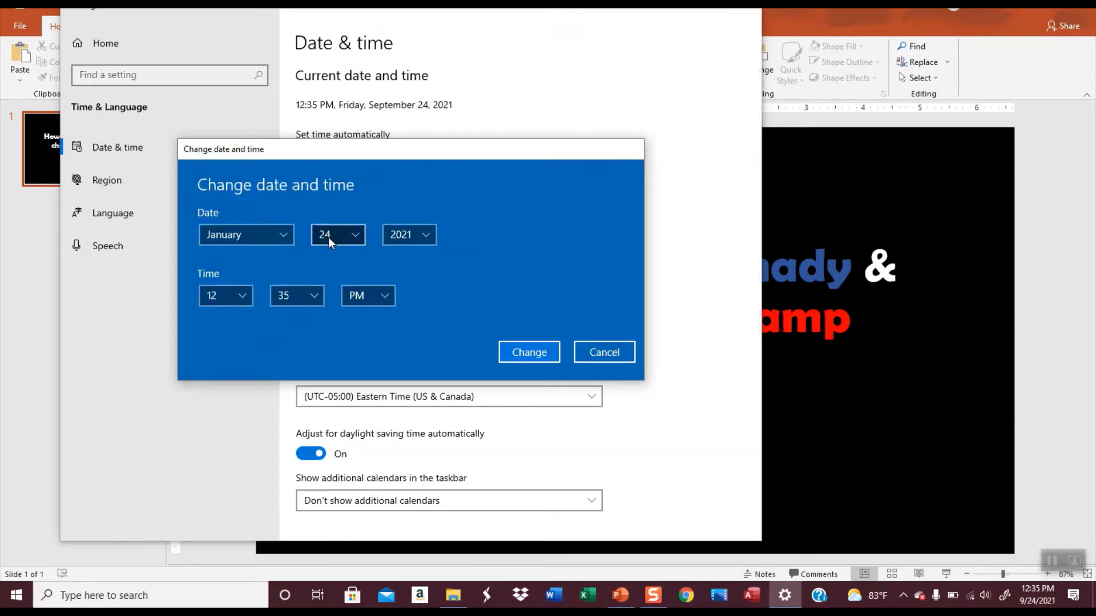
pyautogui.click(418, 240)
pyautogui.scroll(3, 415, 236)
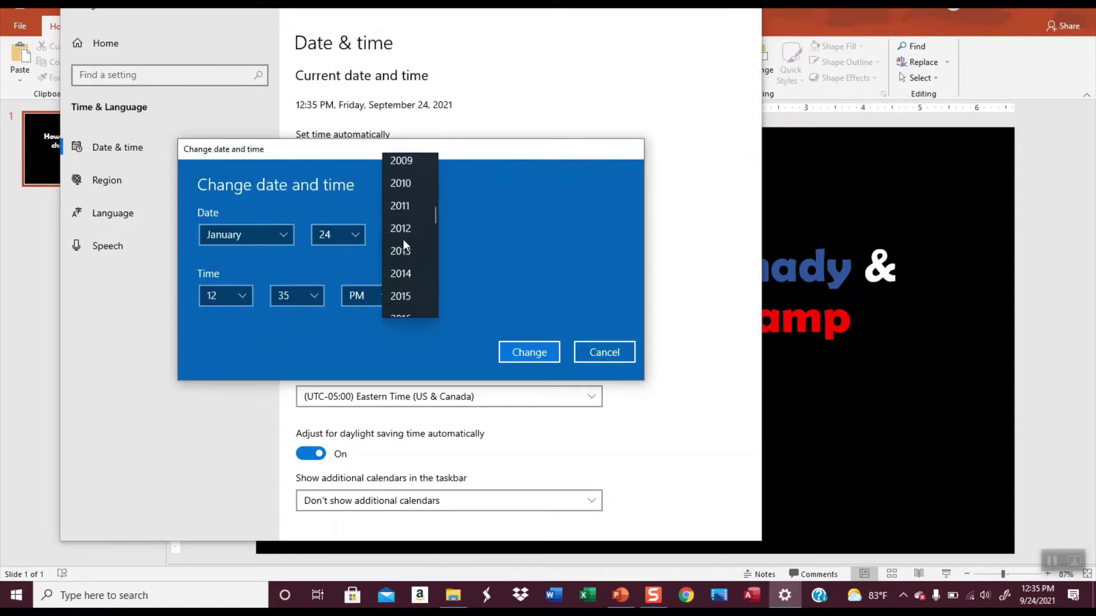
pyautogui.click(411, 209)
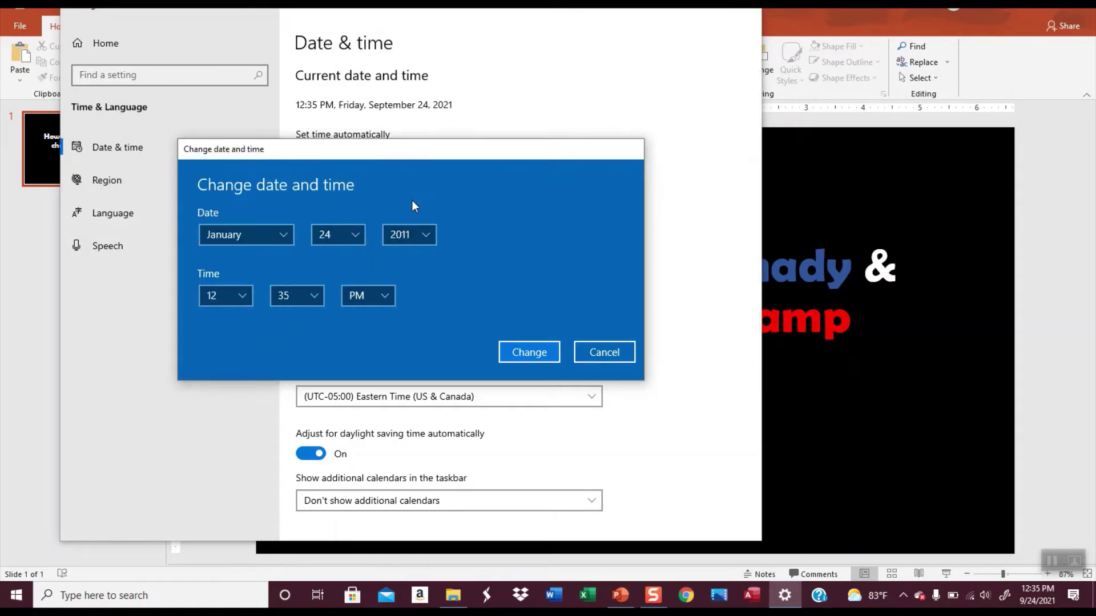
pyautogui.click(519, 350)
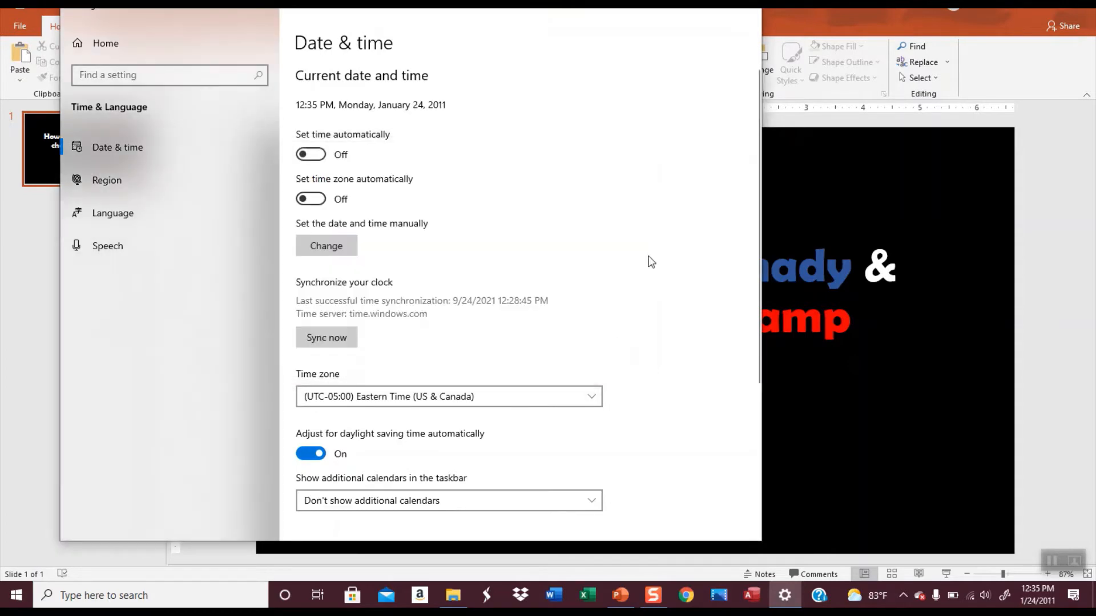
# Save a copy in the Video folder named '1How to be super shady & change a.pptx'
pyautogui.click(743, 7)
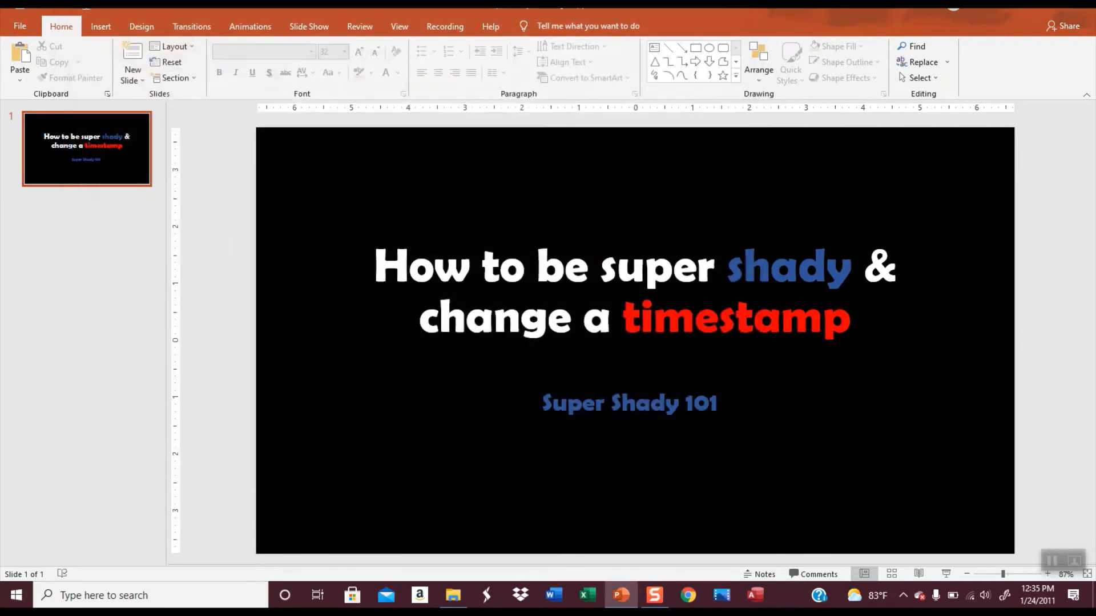
pyautogui.click(19, 28)
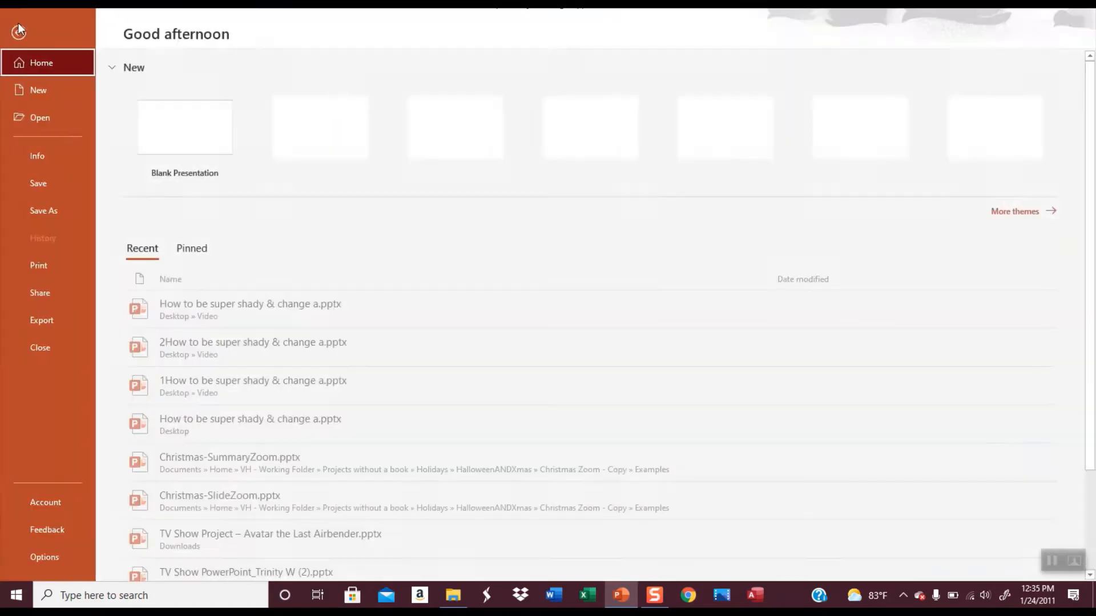
pyautogui.click(44, 210)
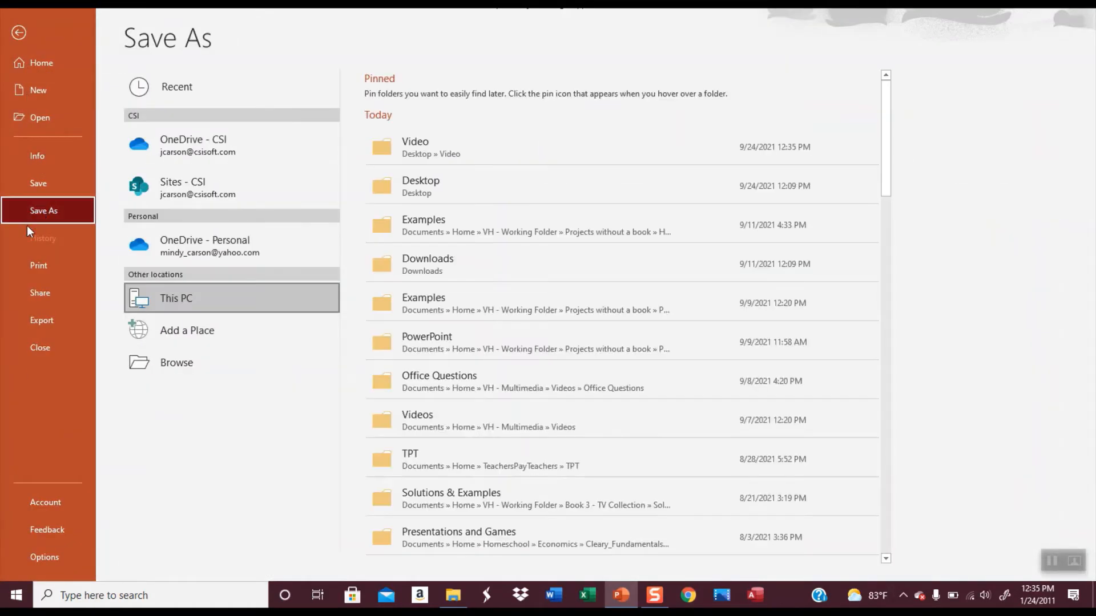
pyautogui.click(447, 149)
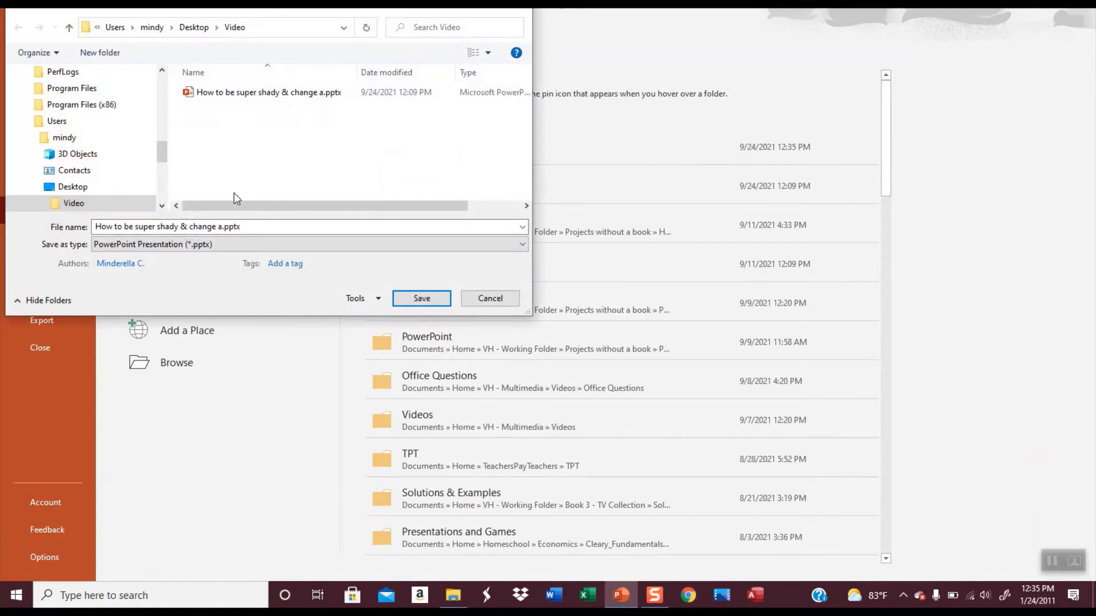
pyautogui.click(115, 225)
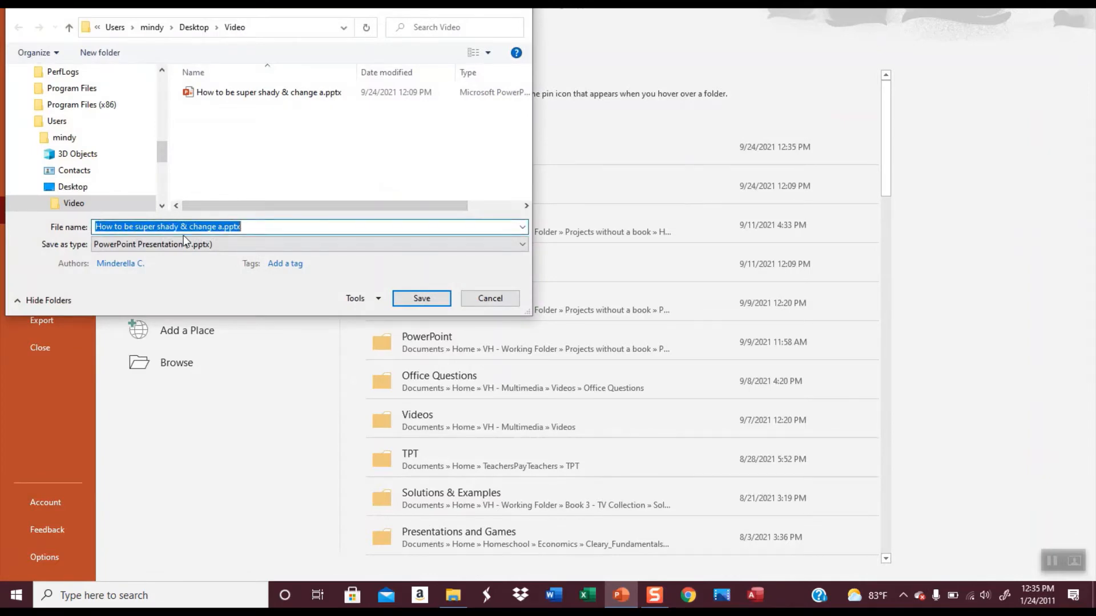
pyautogui.click(97, 226)
pyautogui.write('1')
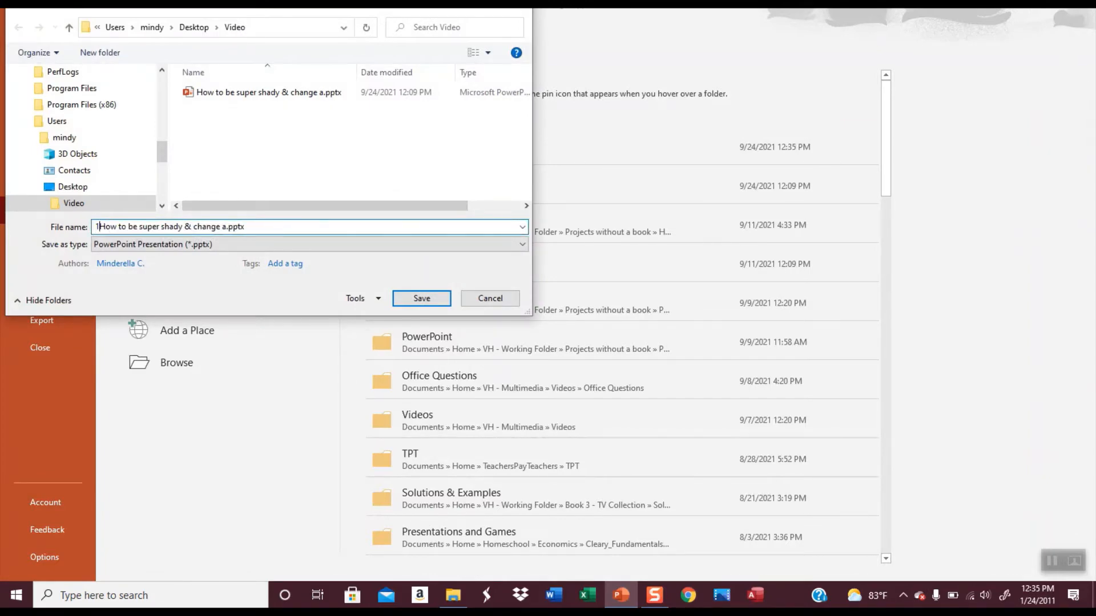
pyautogui.press('Return')
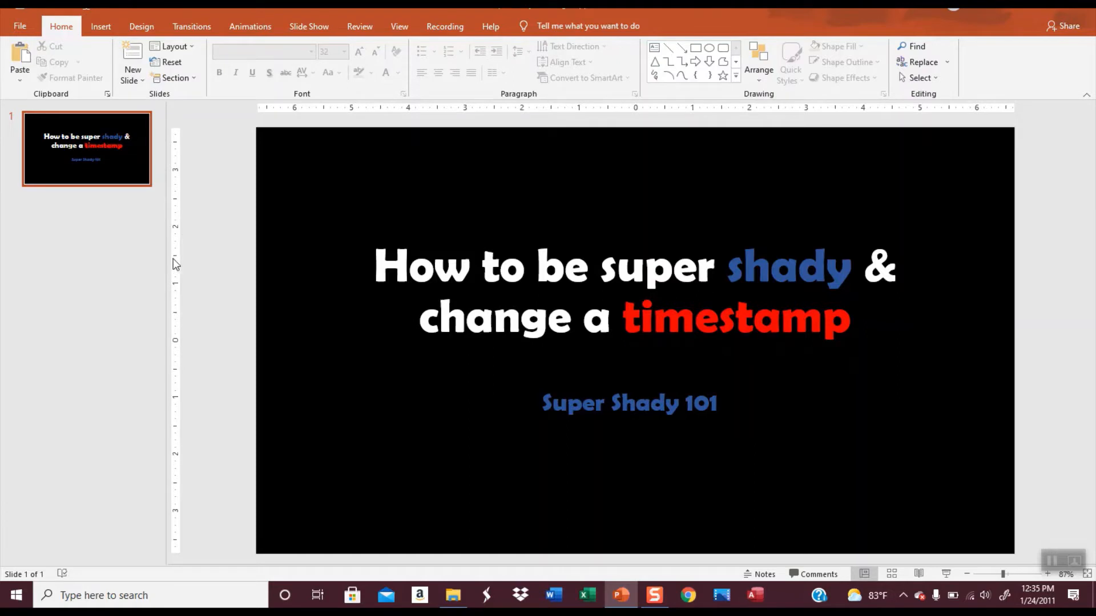
# Compare Date modified in the Video folder: the copy shows 1/24/2011 beside the 9/24/2021 original
pyautogui.click(453, 595)
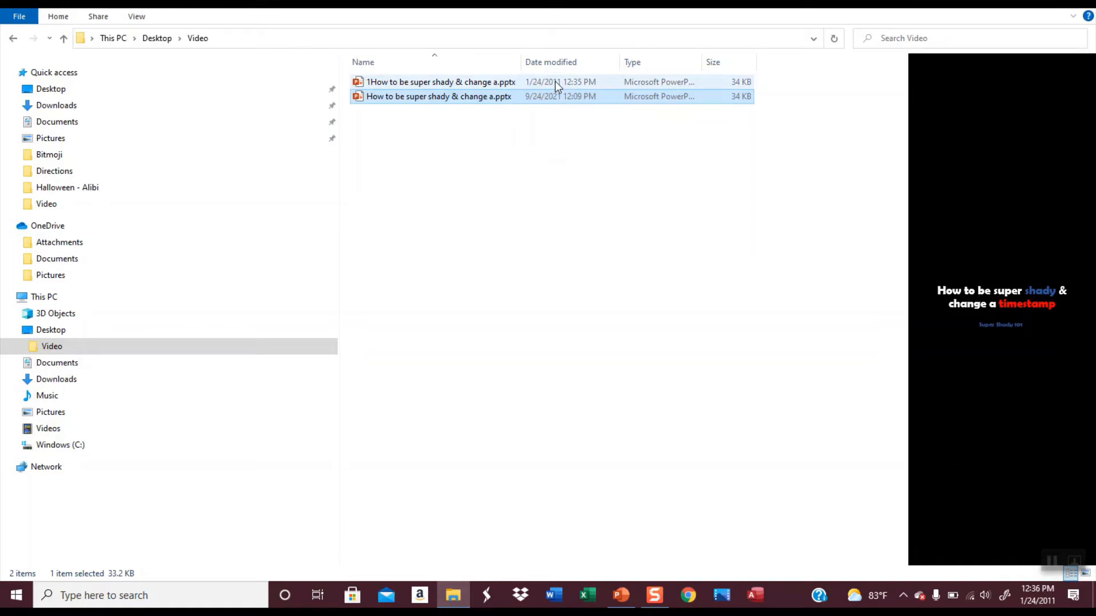
pyautogui.click(1043, 602)
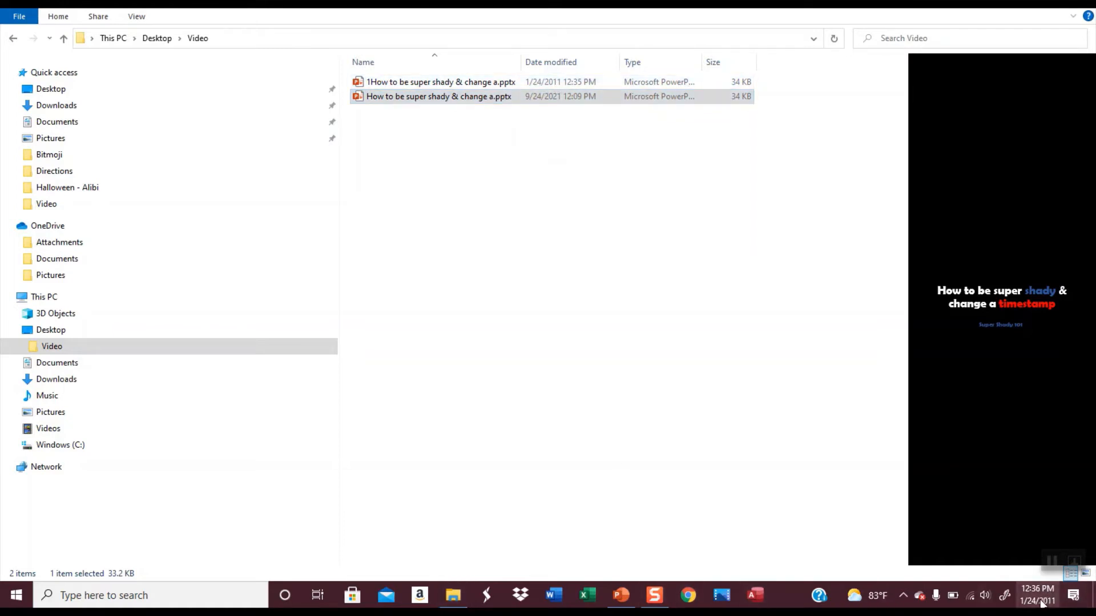
# Turn Set time automatically back on, restoring September 24, 2021, and close Settings
pyautogui.rightClick(1038, 596)
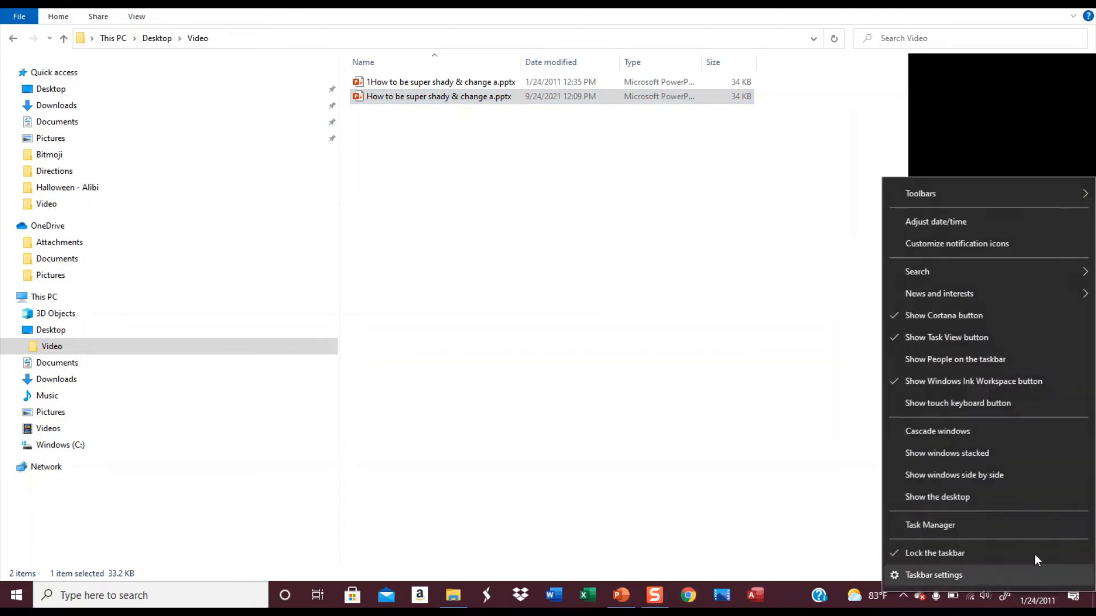
pyautogui.click(945, 225)
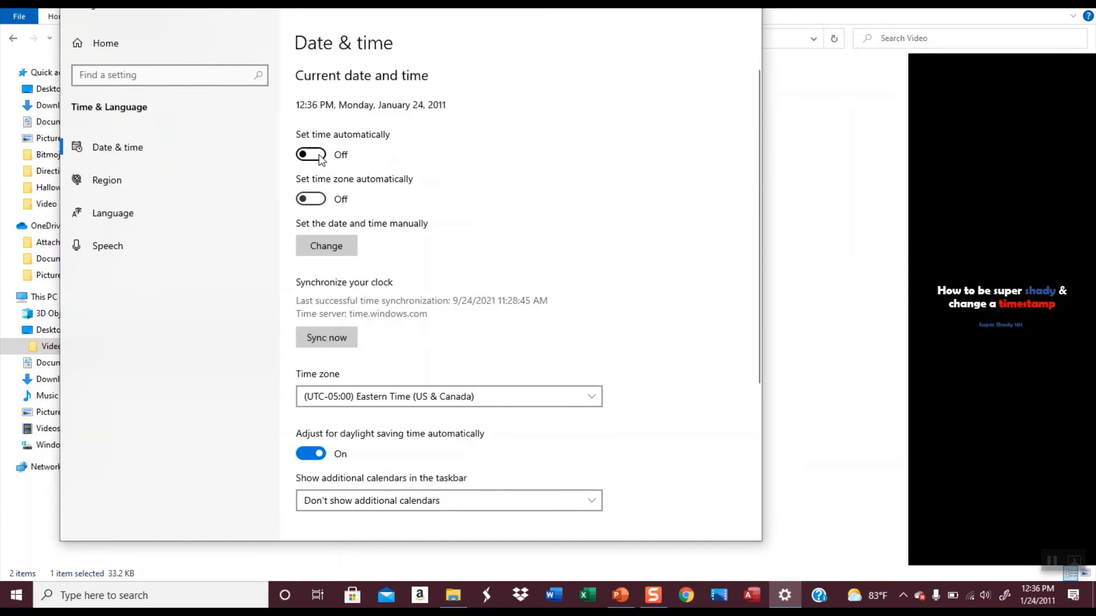
pyautogui.click(311, 155)
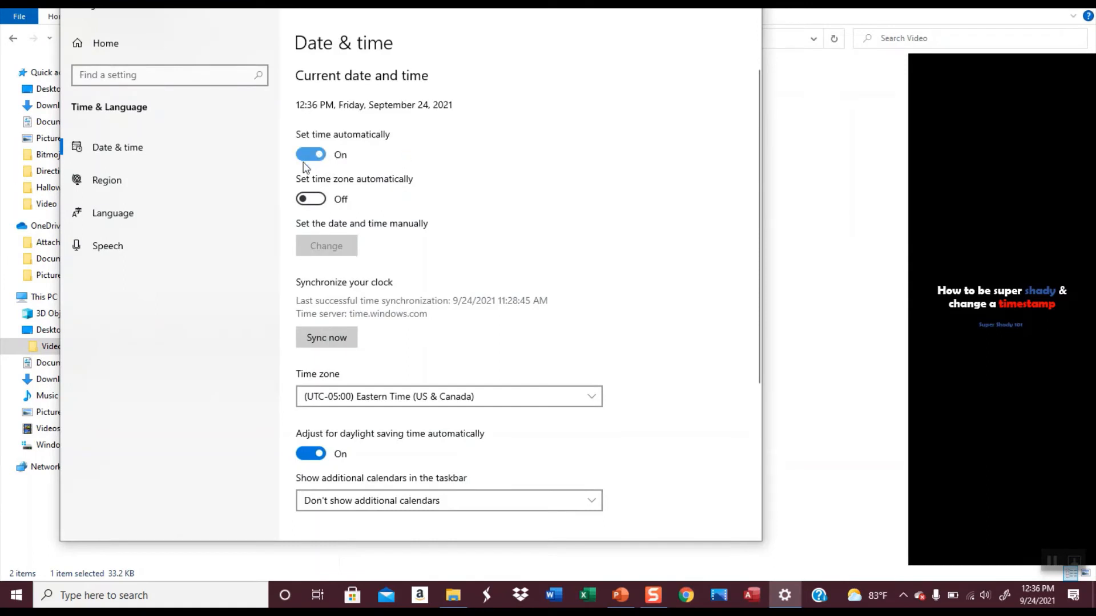
pyautogui.click(746, 12)
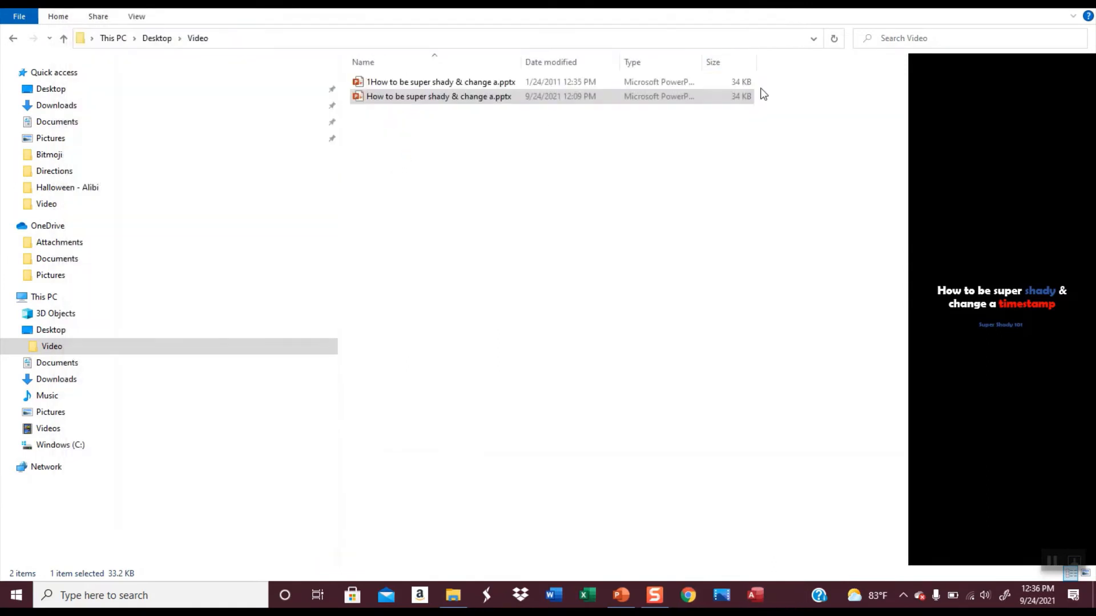
# Open the 2011-dated copy and confirm Info shows Last Modified 1/24/2011 12:35 PM
pyautogui.click(620, 596)
pyautogui.click(621, 595)
pyautogui.click(479, 81)
pyautogui.doubleClick(479, 81)
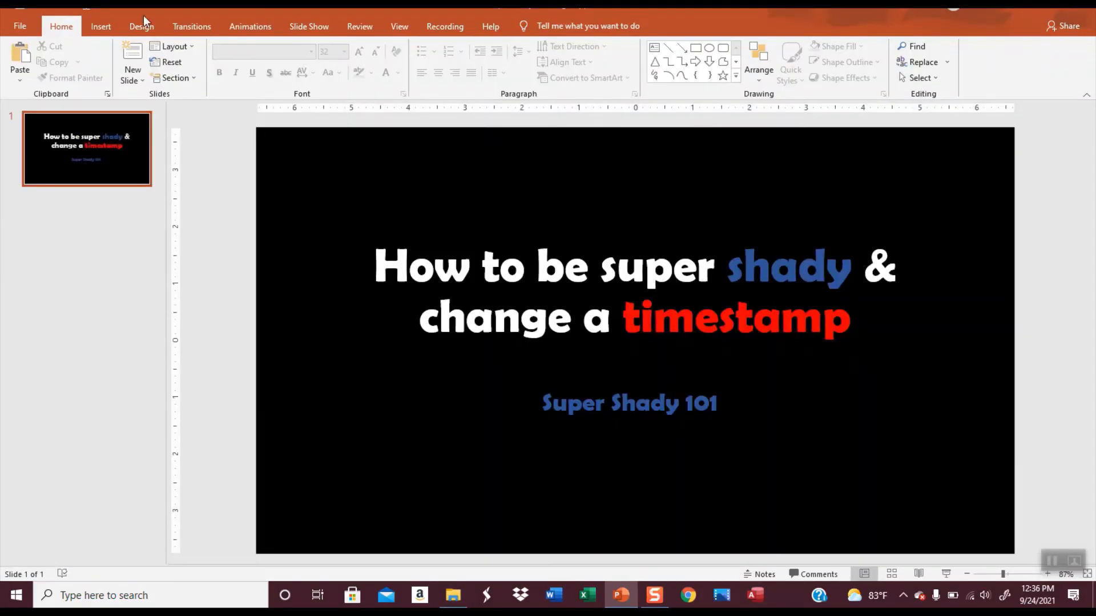
pyautogui.click(24, 28)
pyautogui.click(21, 154)
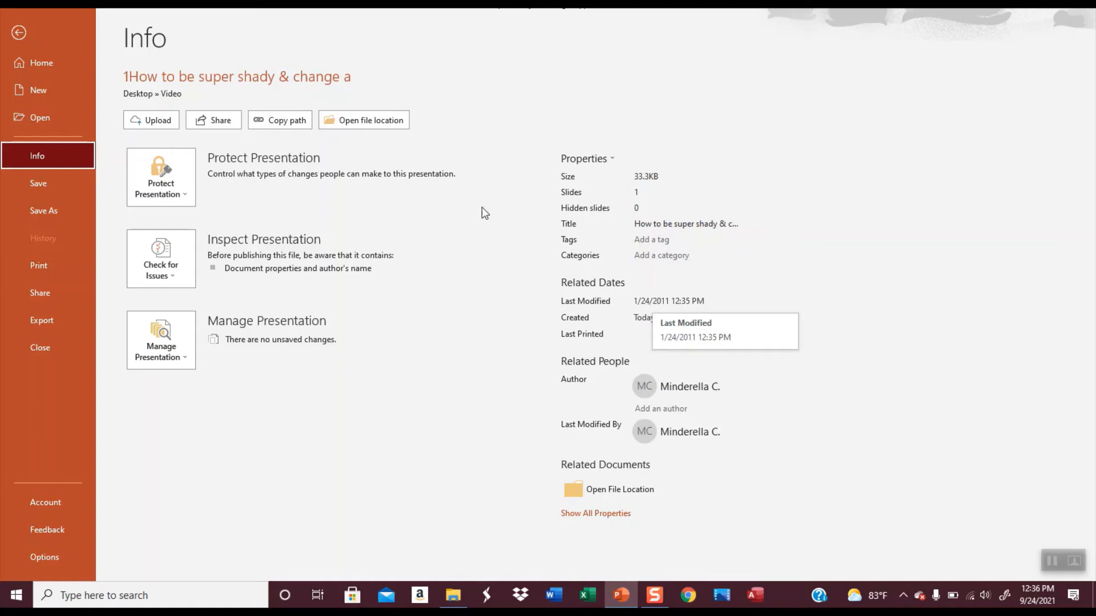
pyautogui.click(18, 34)
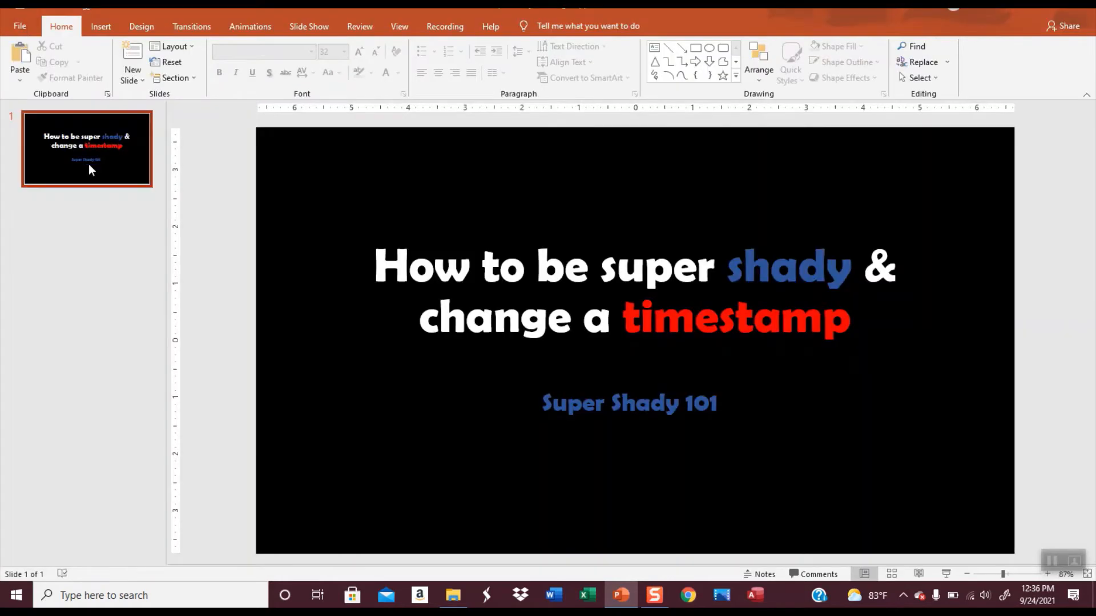
# Use the slide 1 context menu in the thumbnails pane, then dismiss it
pyautogui.rightClick(88, 163)
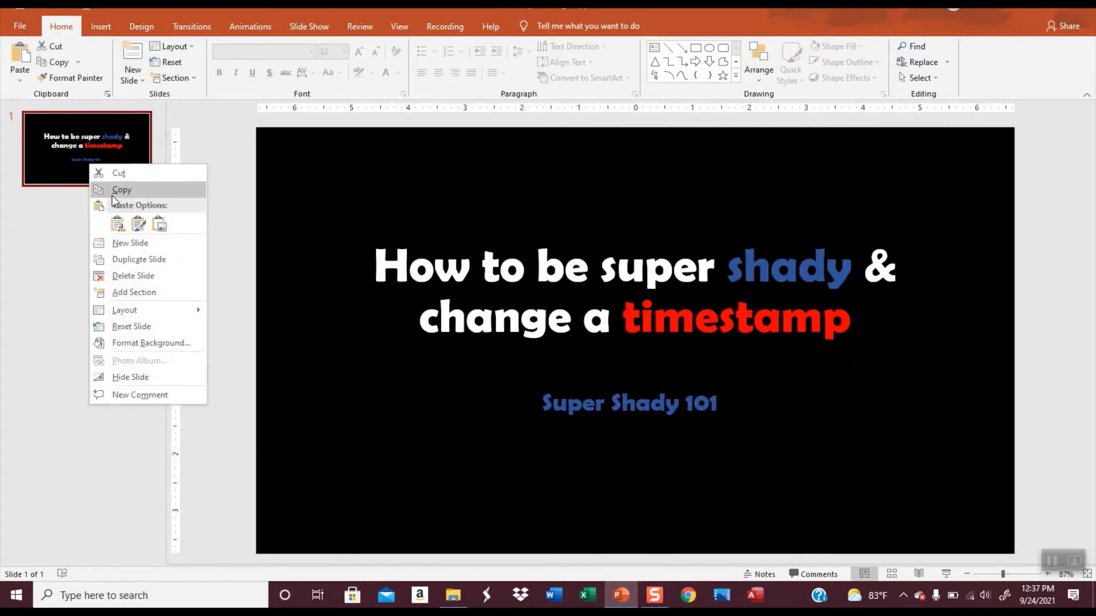
pyautogui.click(106, 186)
pyautogui.click(92, 239)
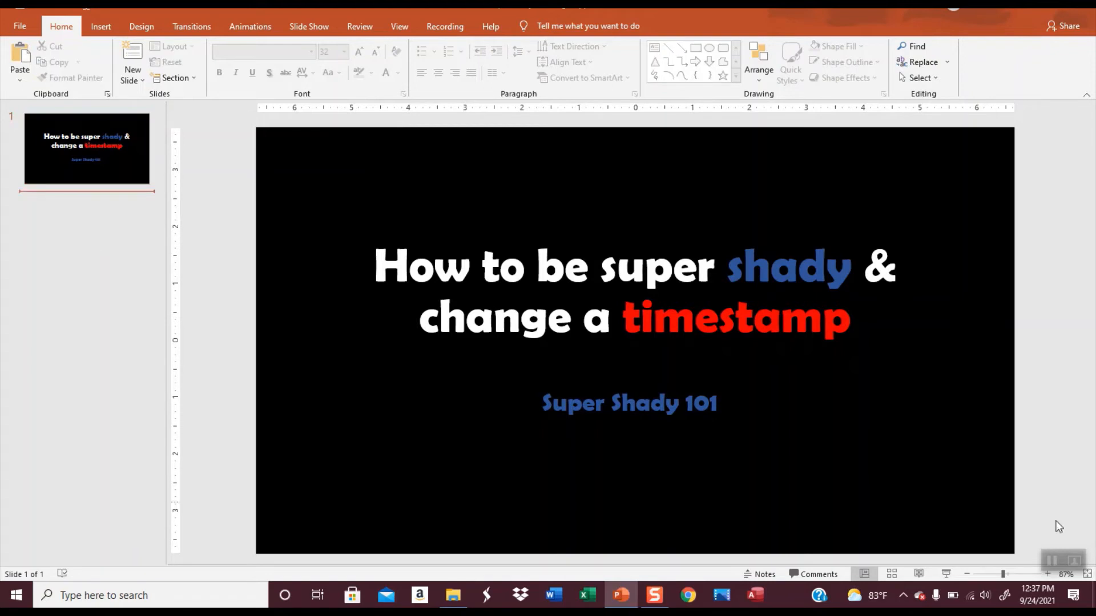
# In Date & time settings, turn off automatic time and start a manual change
pyautogui.click(1030, 593)
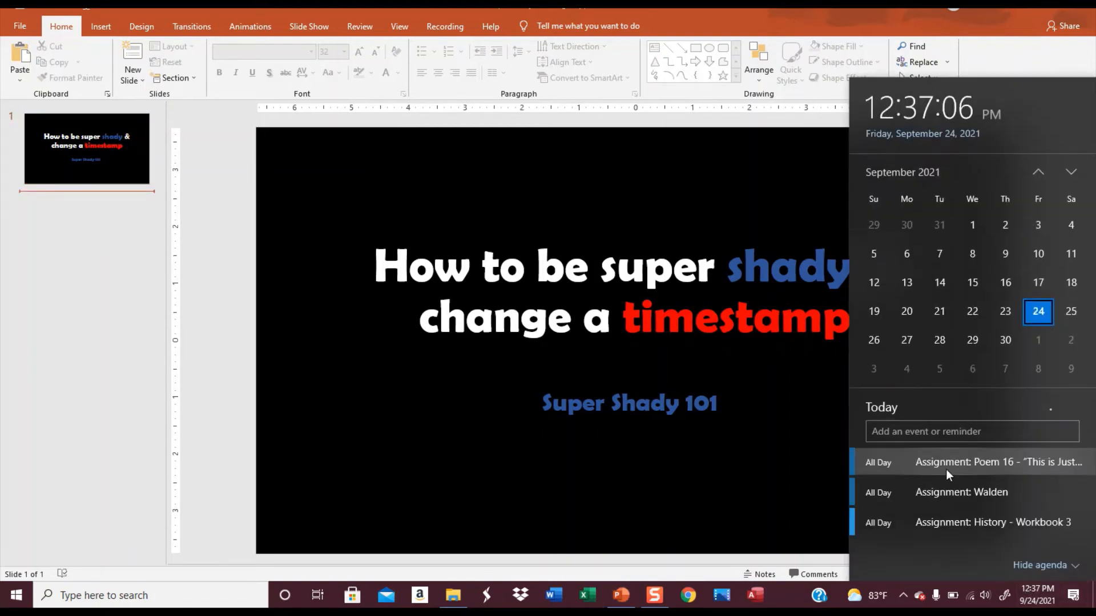
pyautogui.rightClick(1042, 601)
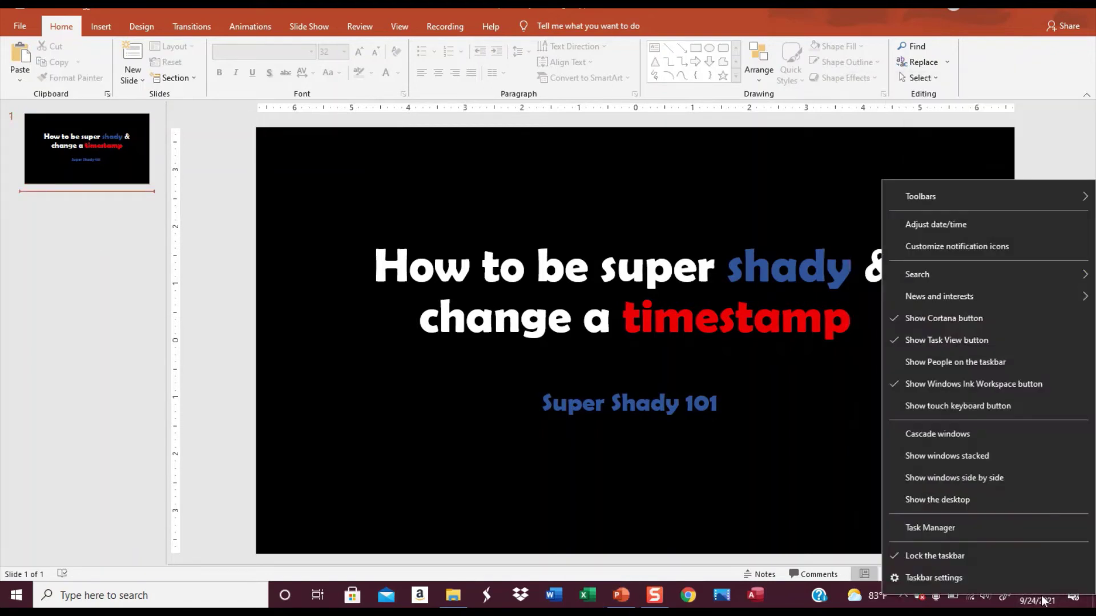
pyautogui.click(962, 225)
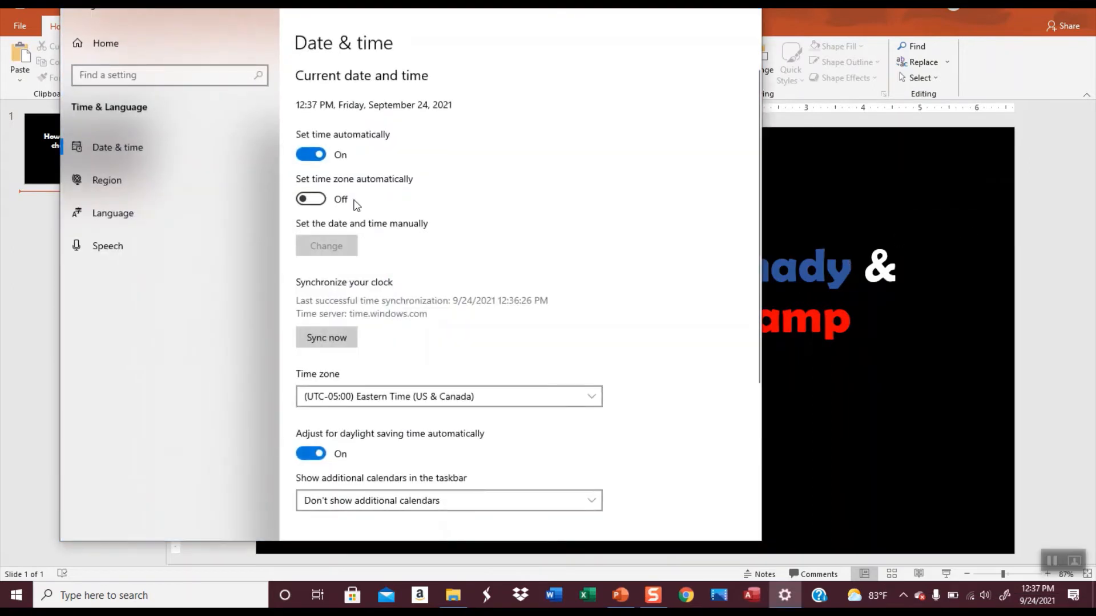
pyautogui.click(307, 152)
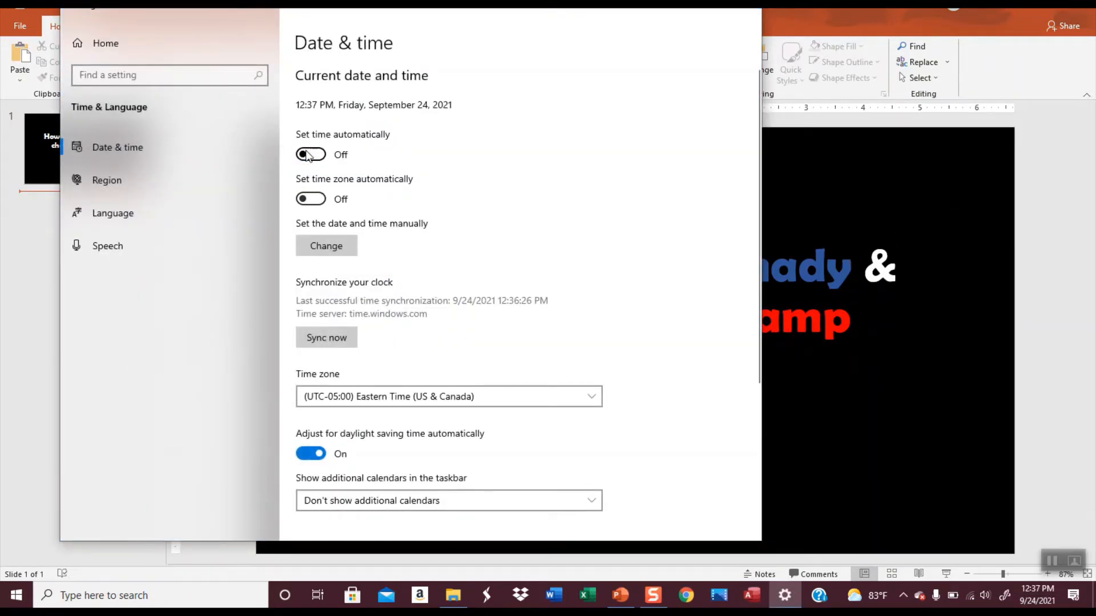
pyautogui.click(322, 244)
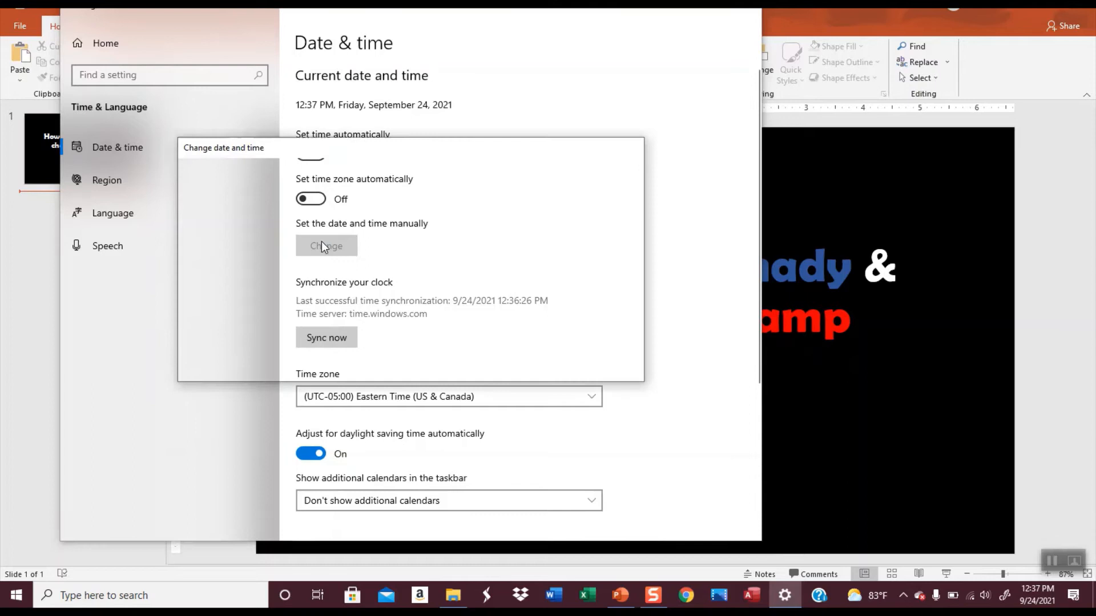
# Set the system date to December 24, 2015, apply it and close Settings
pyautogui.click(273, 235)
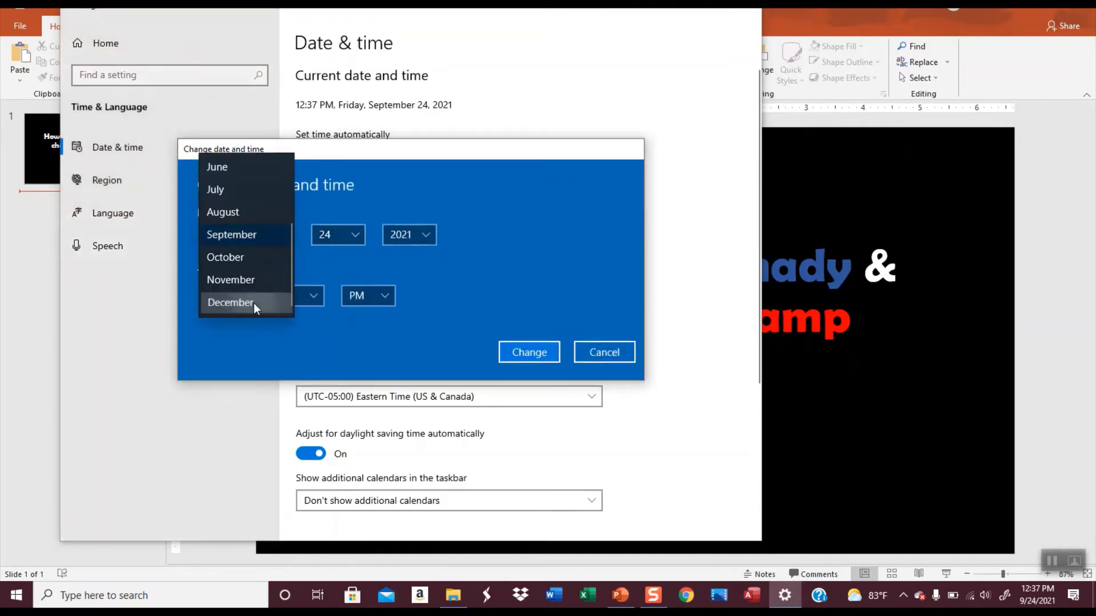
pyautogui.click(230, 301)
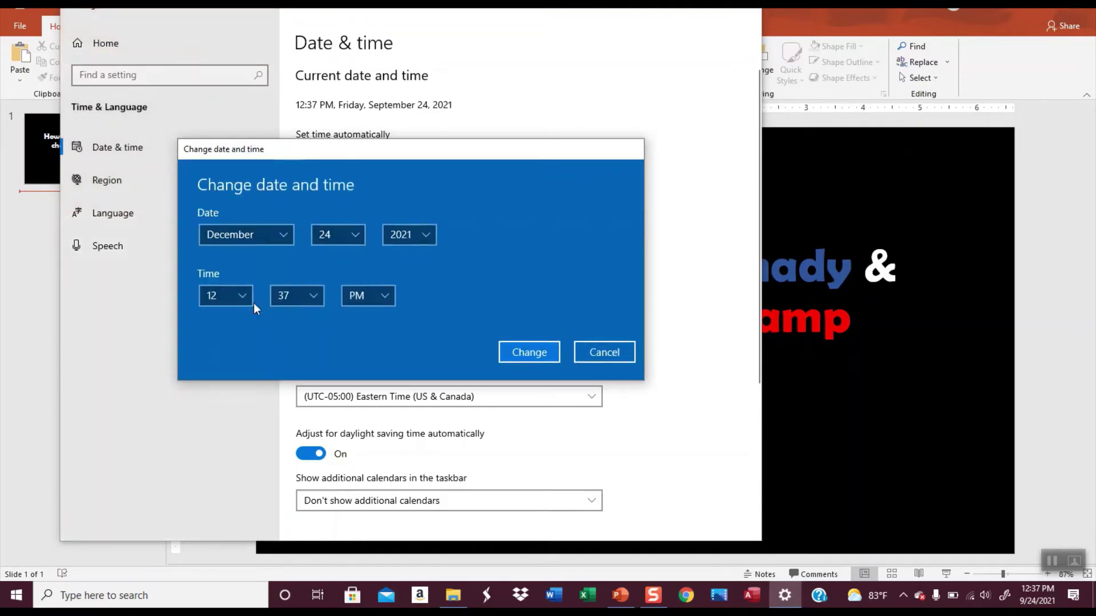
pyautogui.click(410, 239)
pyautogui.scroll(2, 410, 239)
pyautogui.click(402, 226)
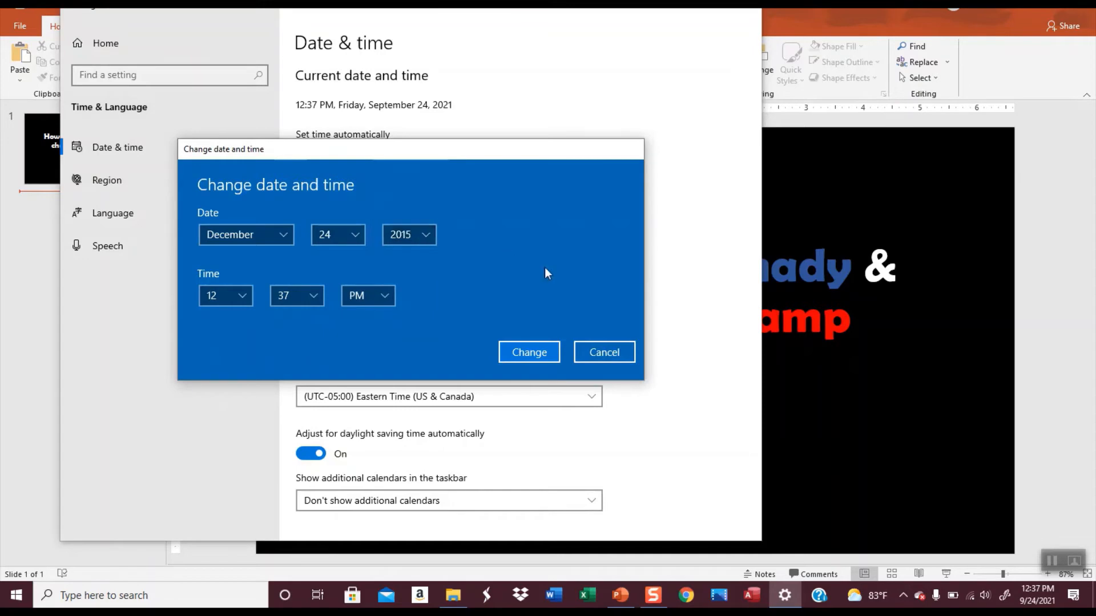
pyautogui.click(519, 348)
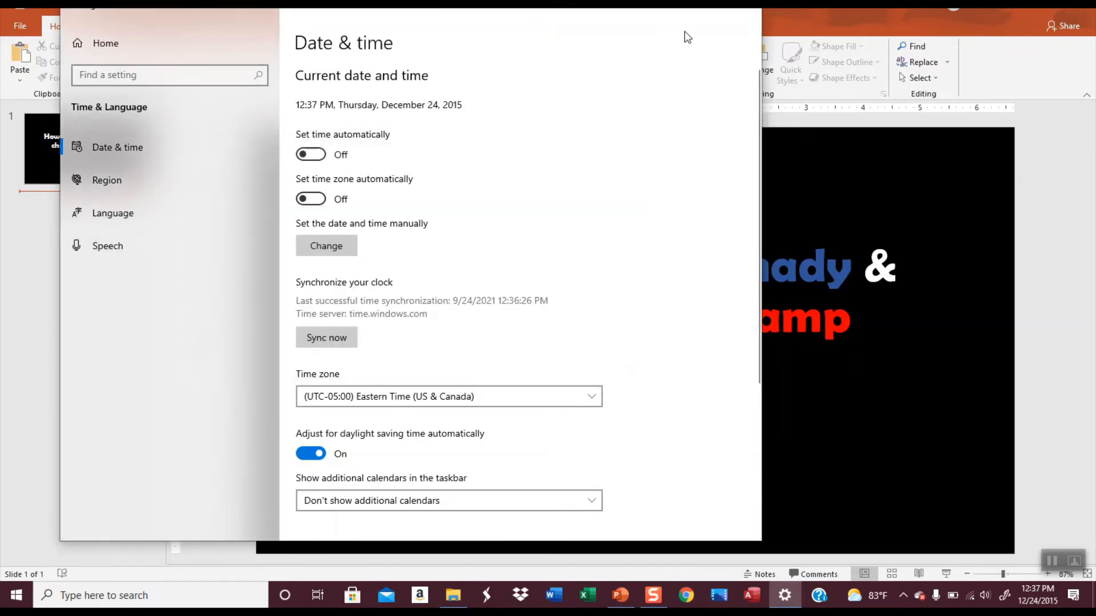
pyautogui.click(742, 15)
# Create a new blank presentation
pyautogui.click(19, 27)
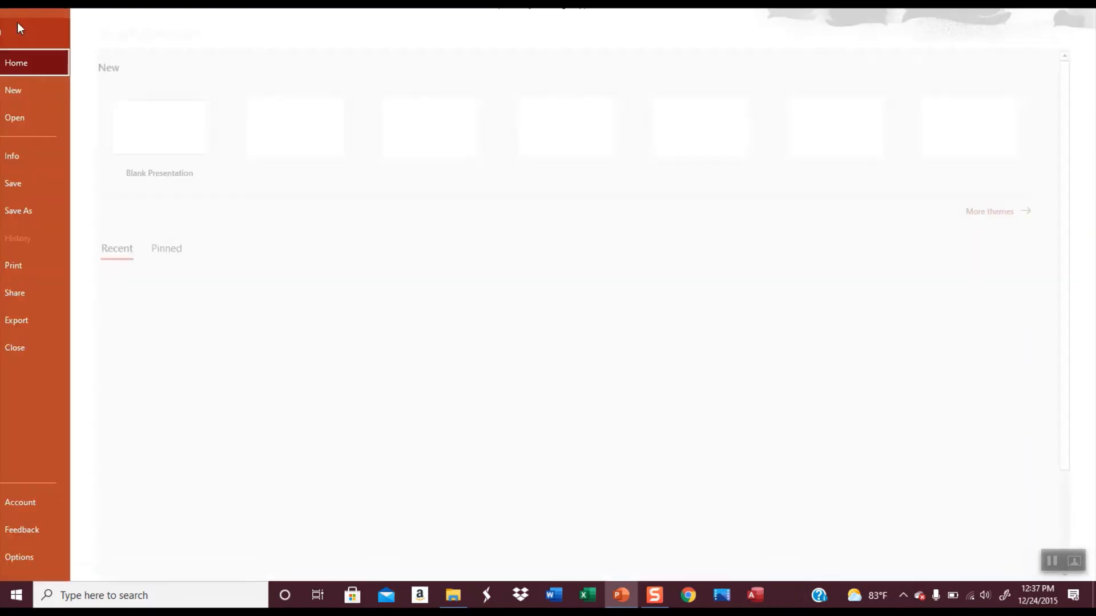
pyautogui.click(36, 91)
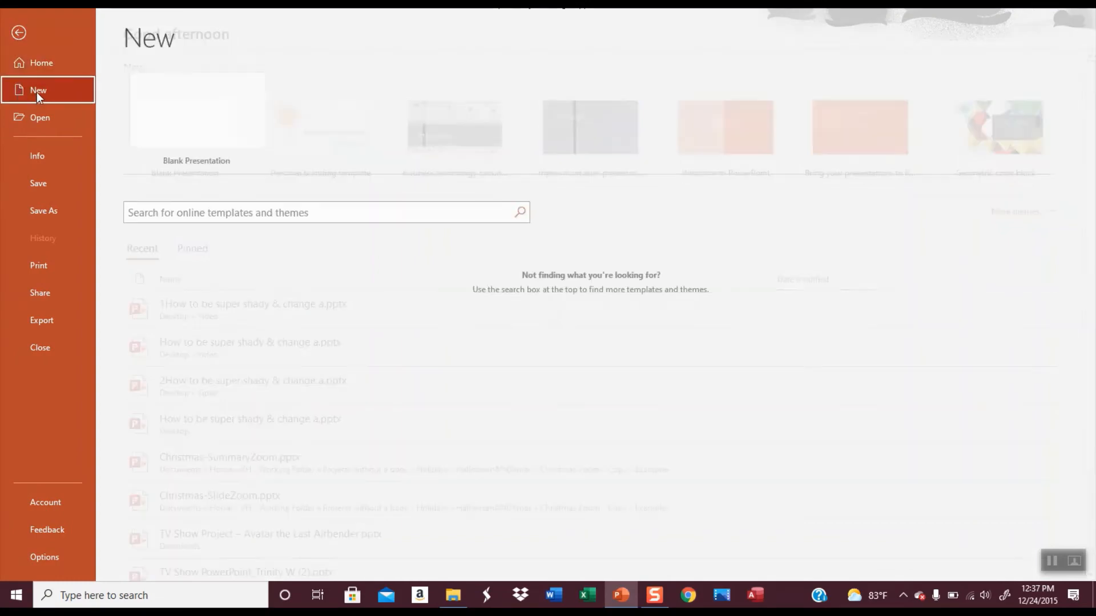
pyautogui.click(197, 113)
# Paste the copied title slide, move it to first place and remove the leftover blank slide
pyautogui.rightClick(74, 225)
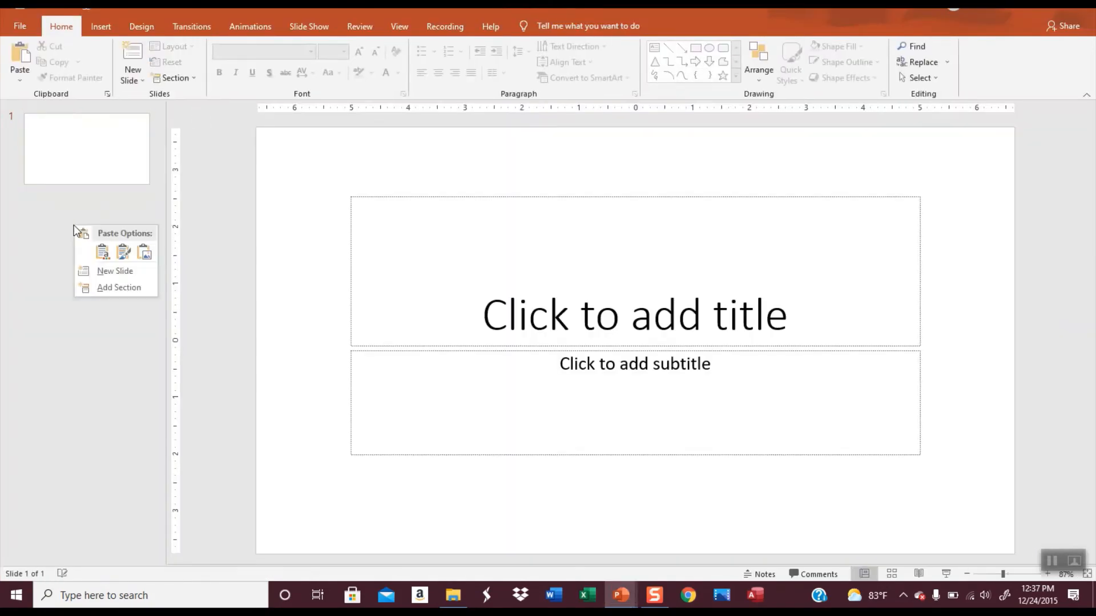
pyautogui.click(124, 251)
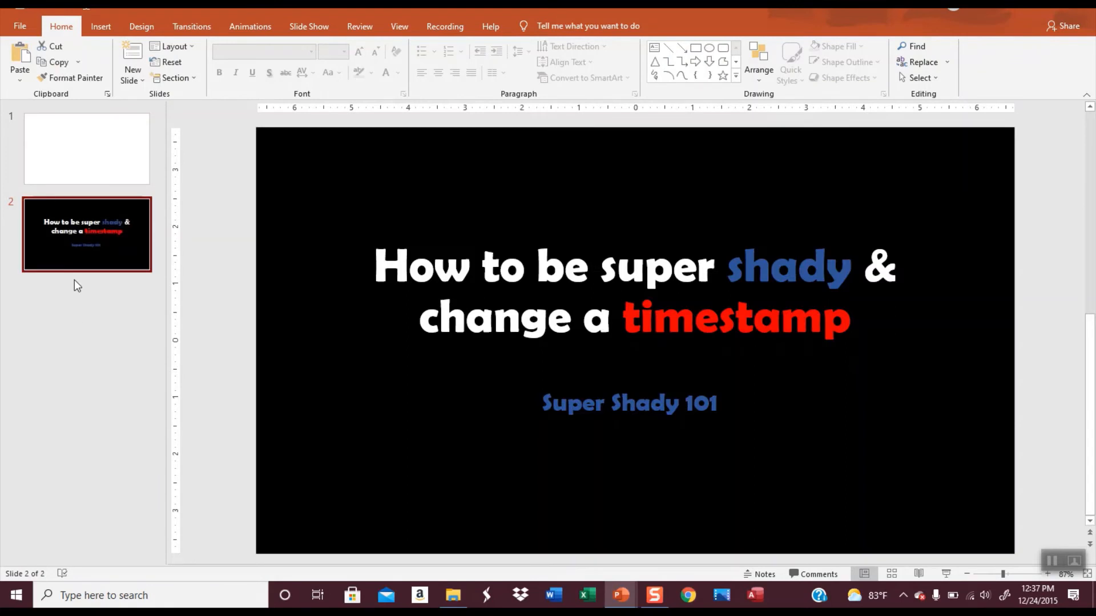
pyautogui.moveTo(76, 228); pyautogui.dragTo(78, 145)
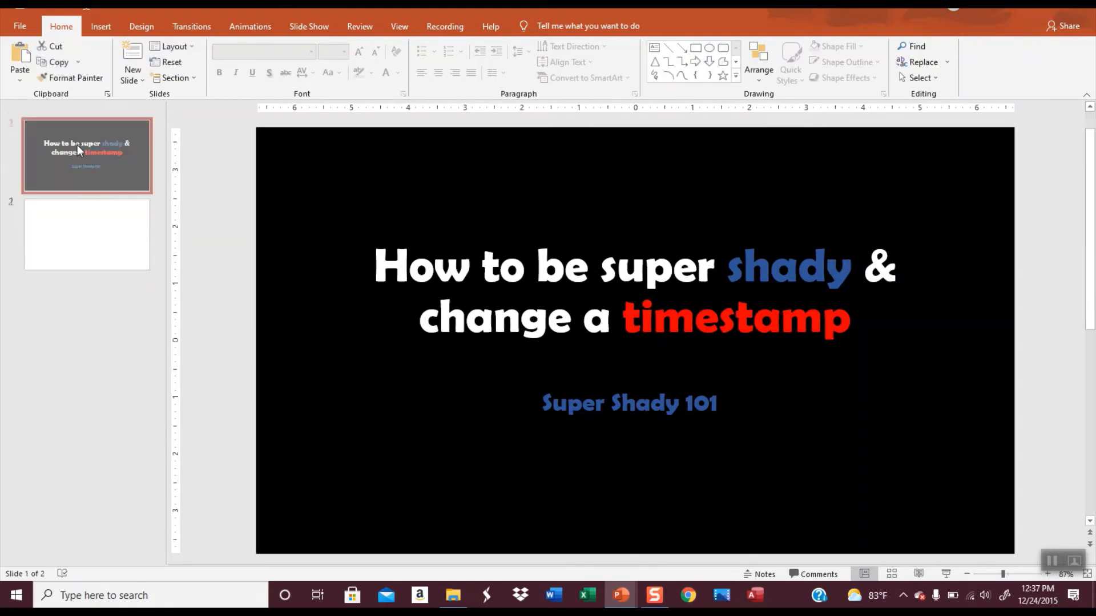
pyautogui.rightClick(74, 216)
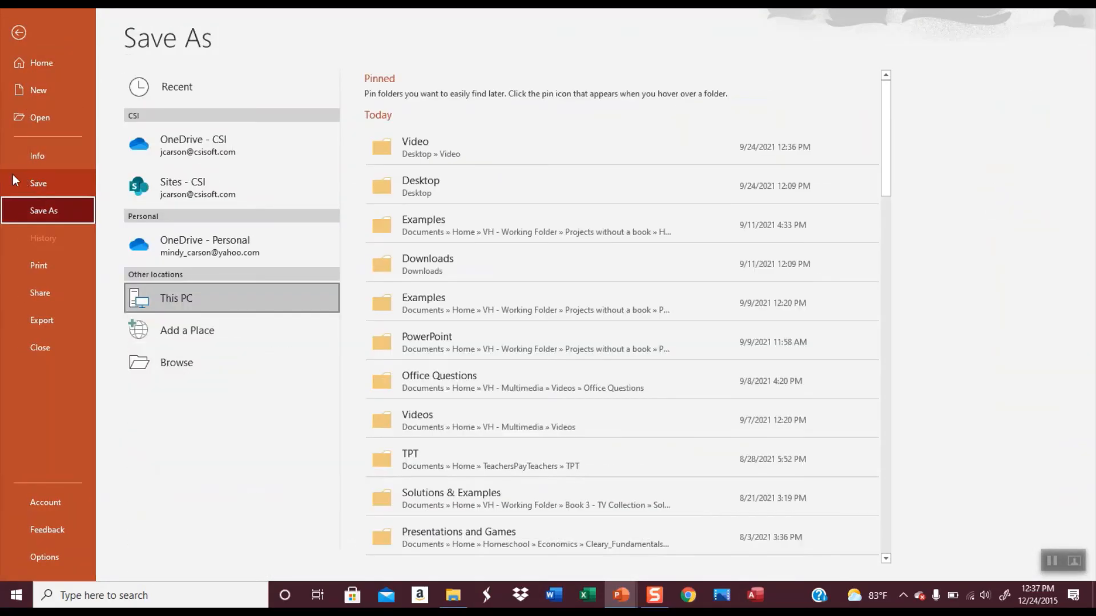
# Save into the Video folder as '2How to be super shady & change a.pptx'
pyautogui.click(441, 142)
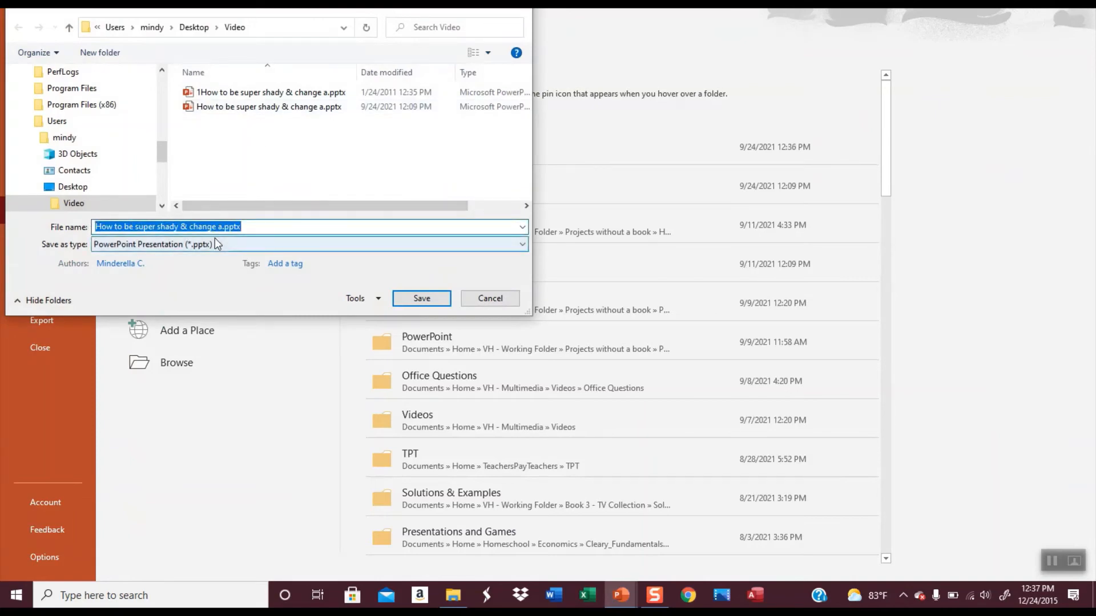
pyautogui.press('Home')
pyautogui.write('2')
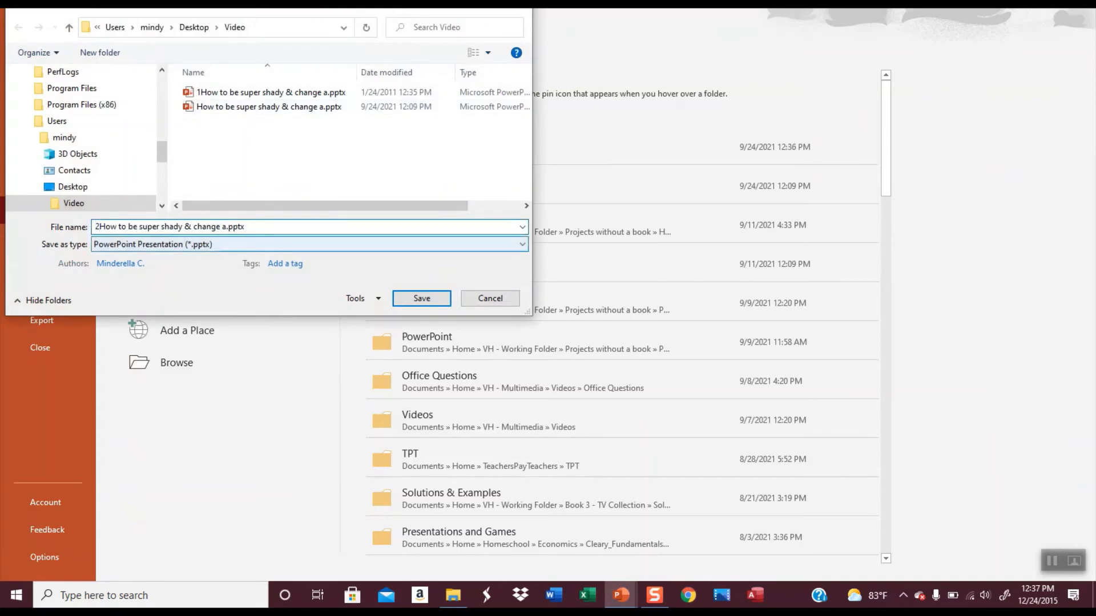
pyautogui.press('Return')
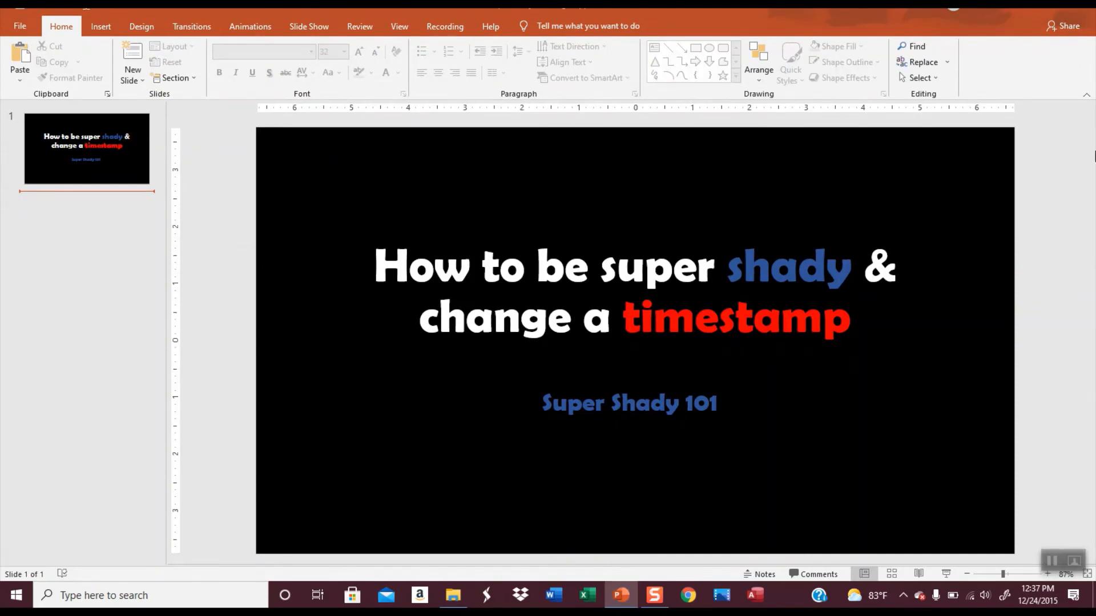
# Close the presentation, turn Set time automatically back on for September 24, 2021, and close Settings
pyautogui.click(1081, 11)
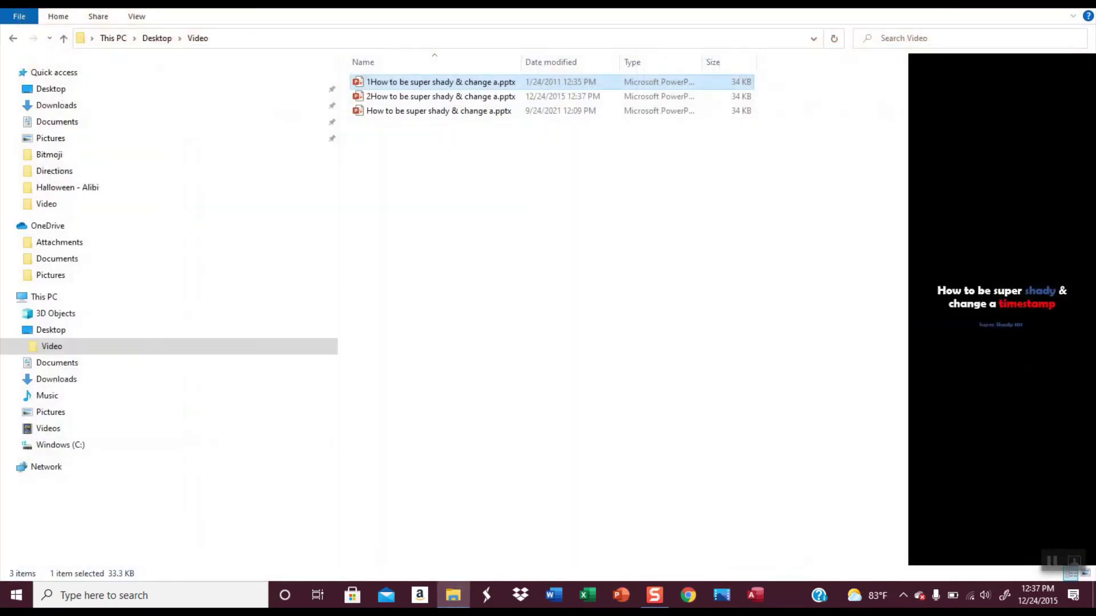
pyautogui.rightClick(1034, 589)
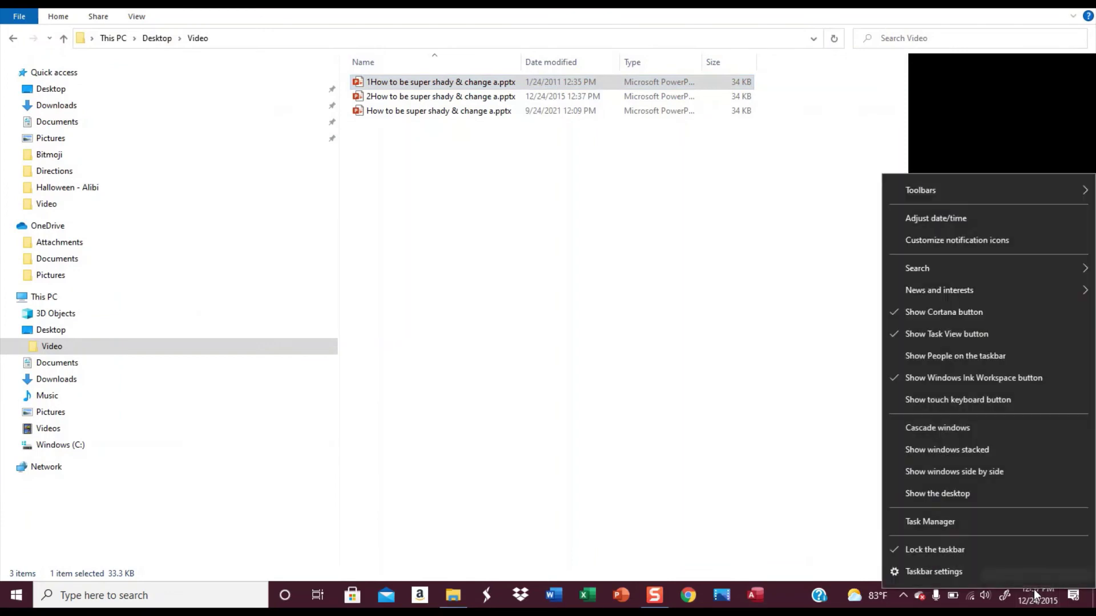
pyautogui.click(964, 216)
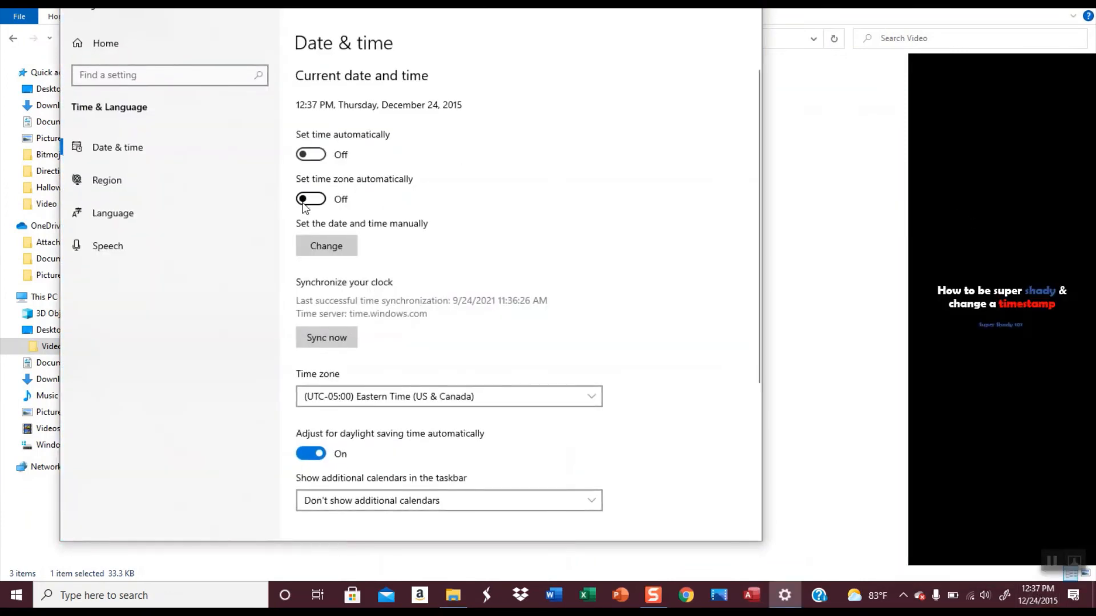
pyautogui.click(311, 154)
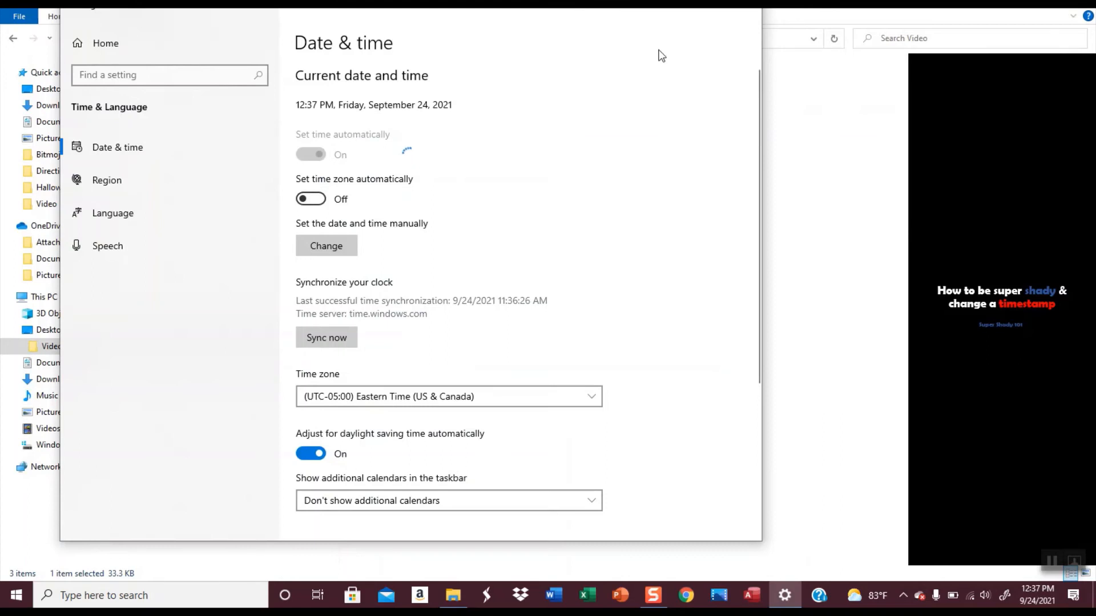
pyautogui.click(741, 16)
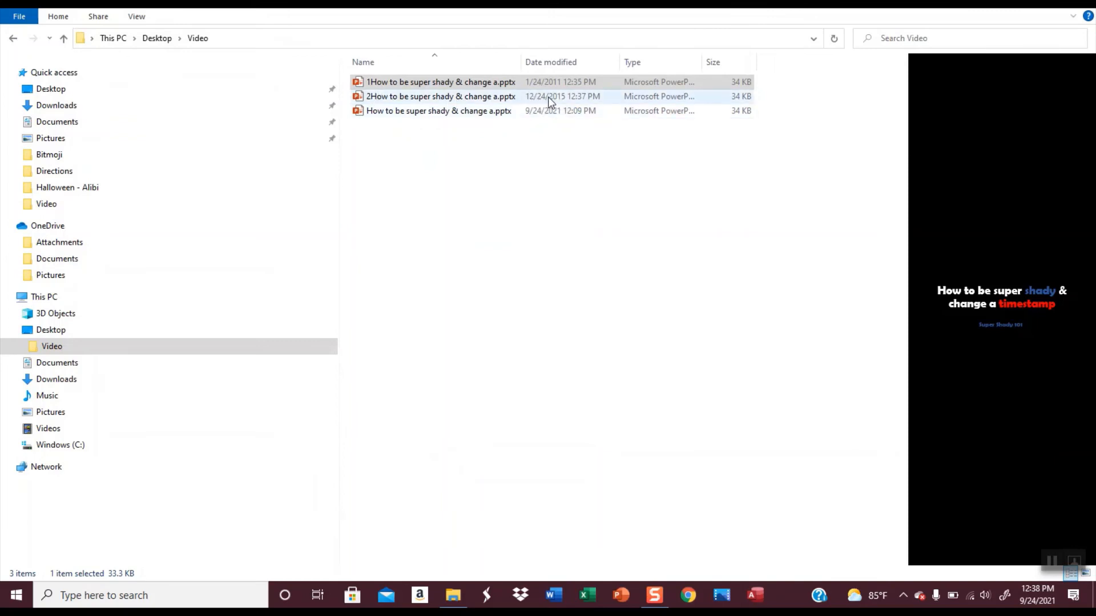
pyautogui.rightClick(481, 105)
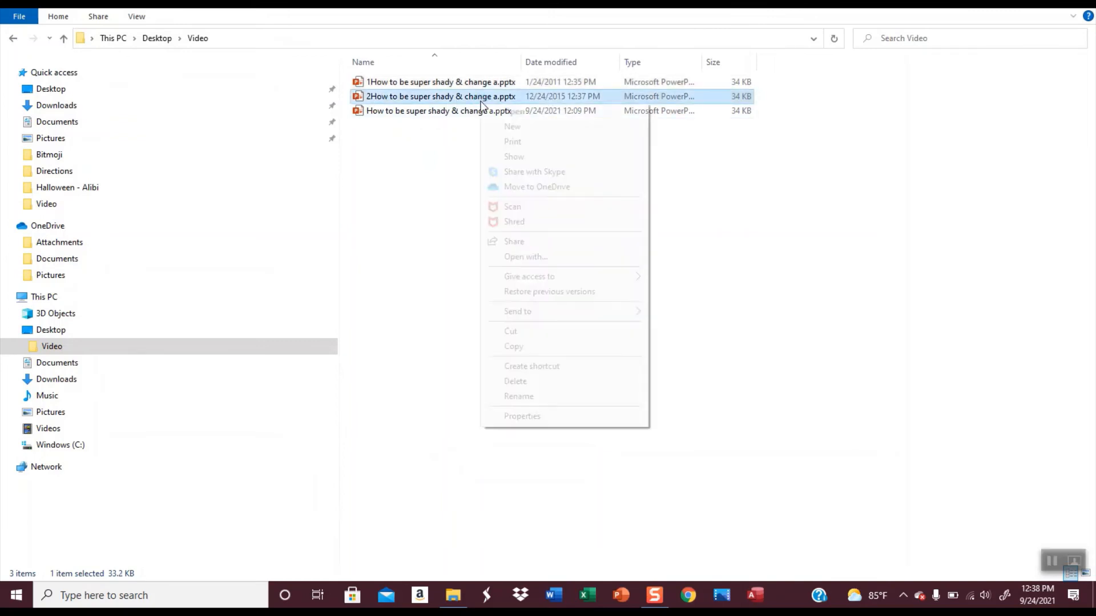
pyautogui.click(518, 416)
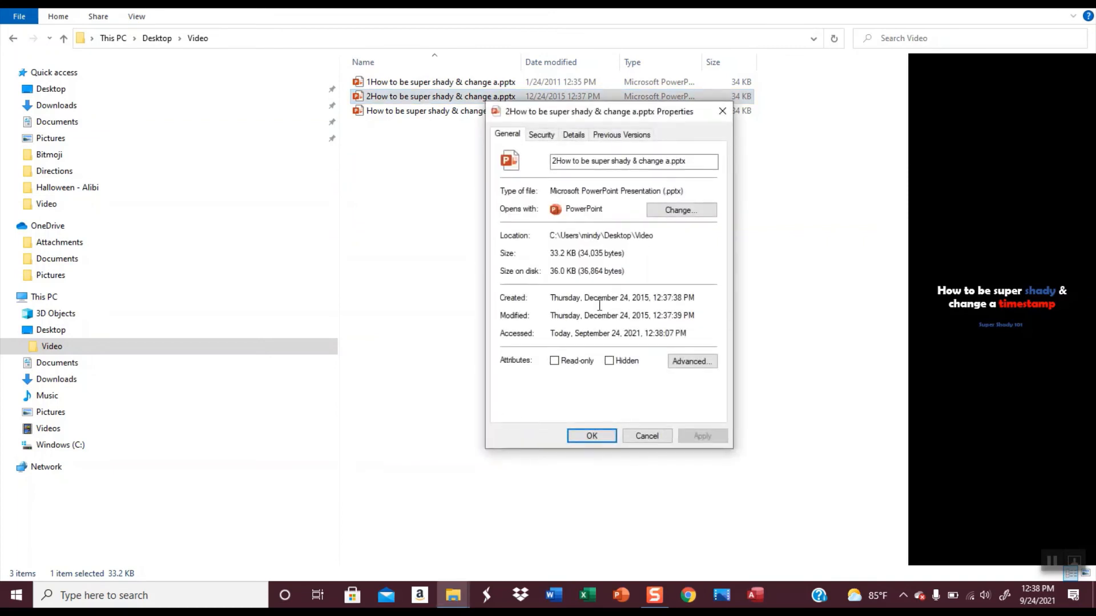
pyautogui.click(647, 437)
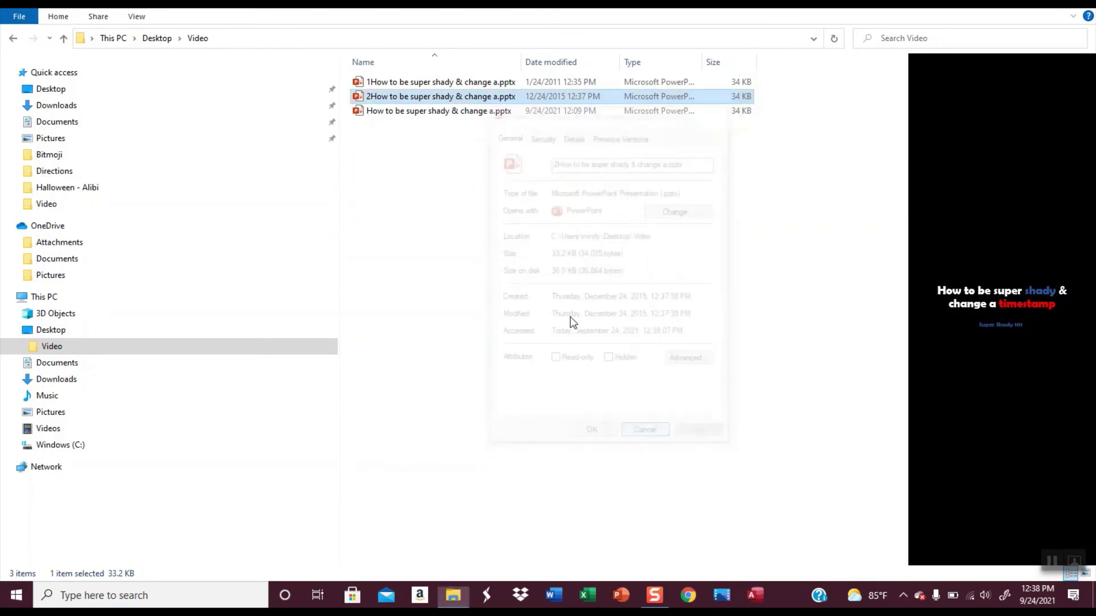
pyautogui.click(475, 82)
pyautogui.rightClick(476, 82)
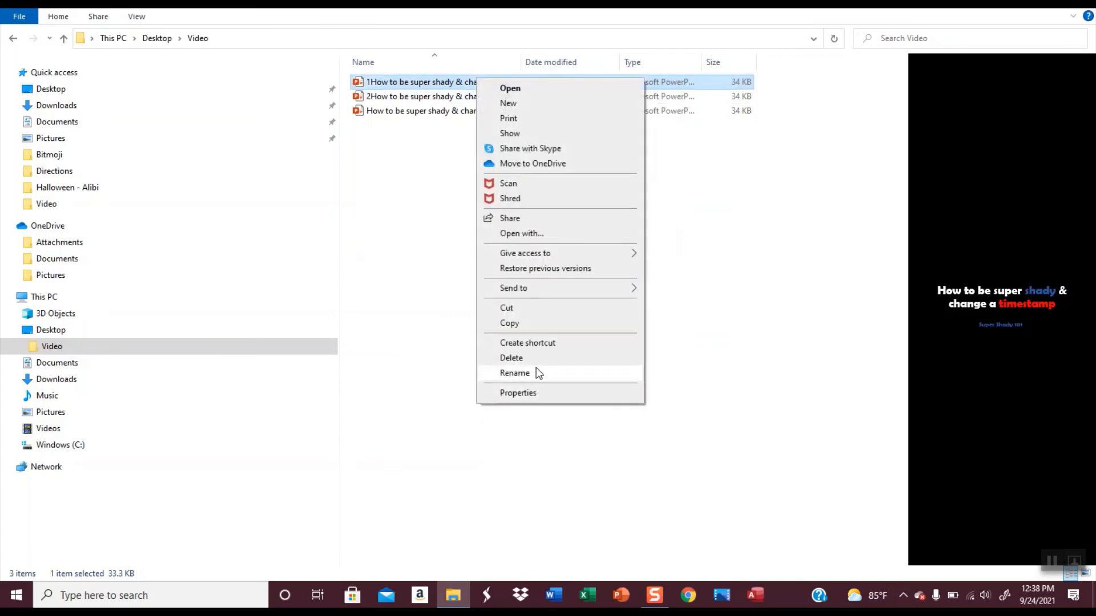
pyautogui.click(531, 394)
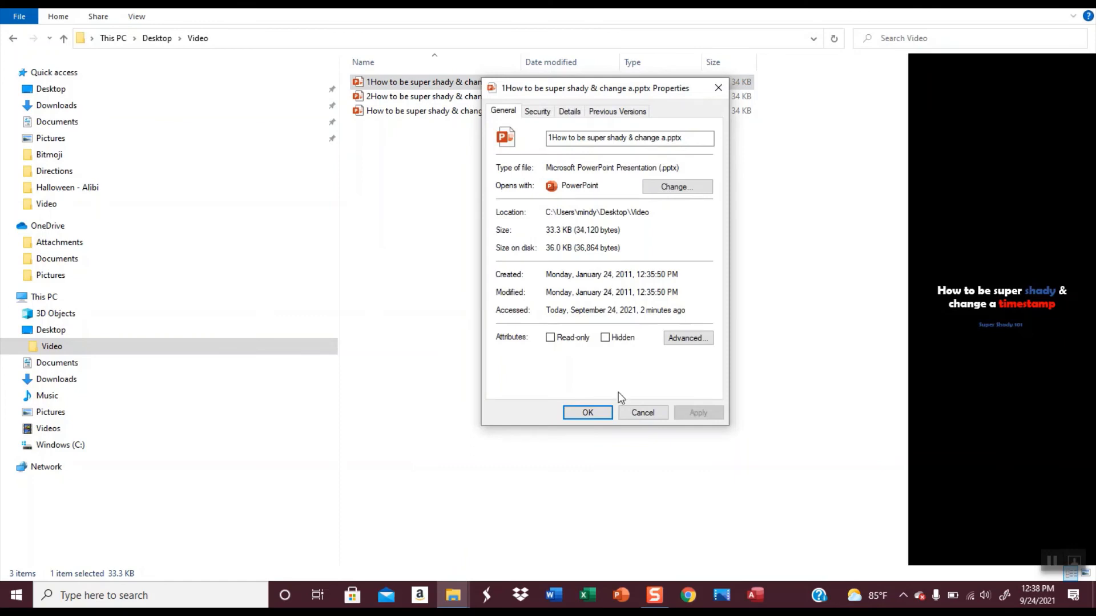
pyautogui.click(642, 413)
pyautogui.click(357, 326)
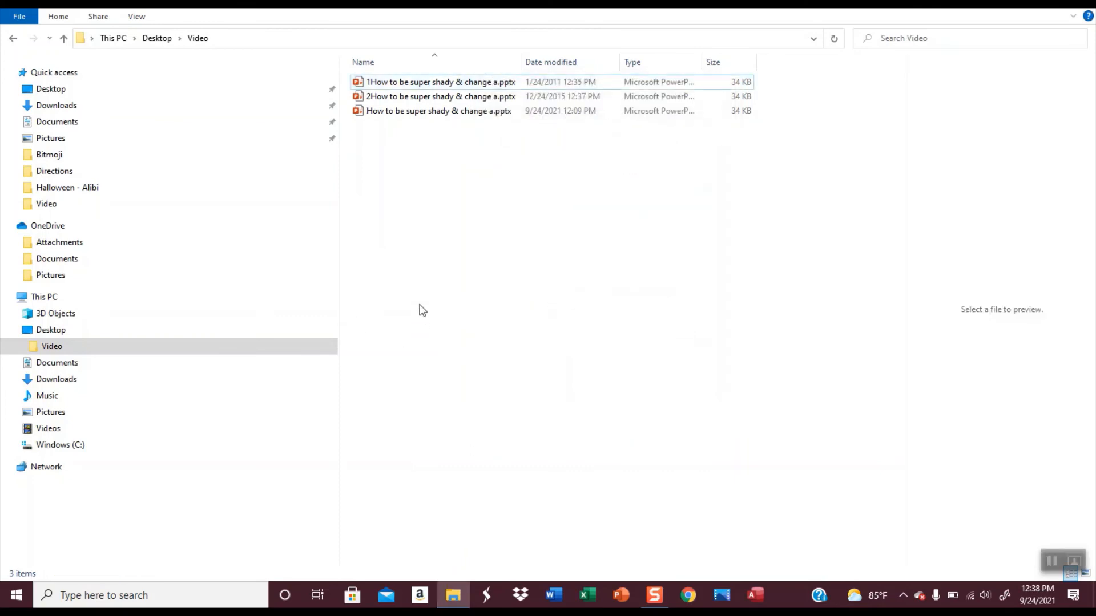
pyautogui.click(438, 98)
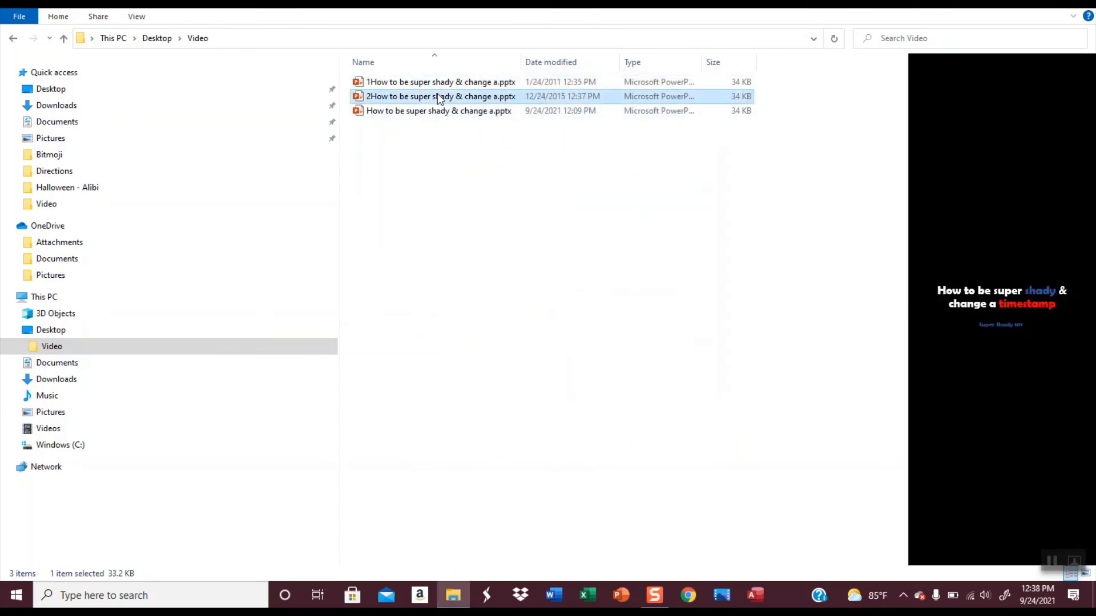
# Open the 2How copy and view File > Info showing Created and Last Modified 12/24/2015 12:37 PM
pyautogui.doubleClick(439, 99)
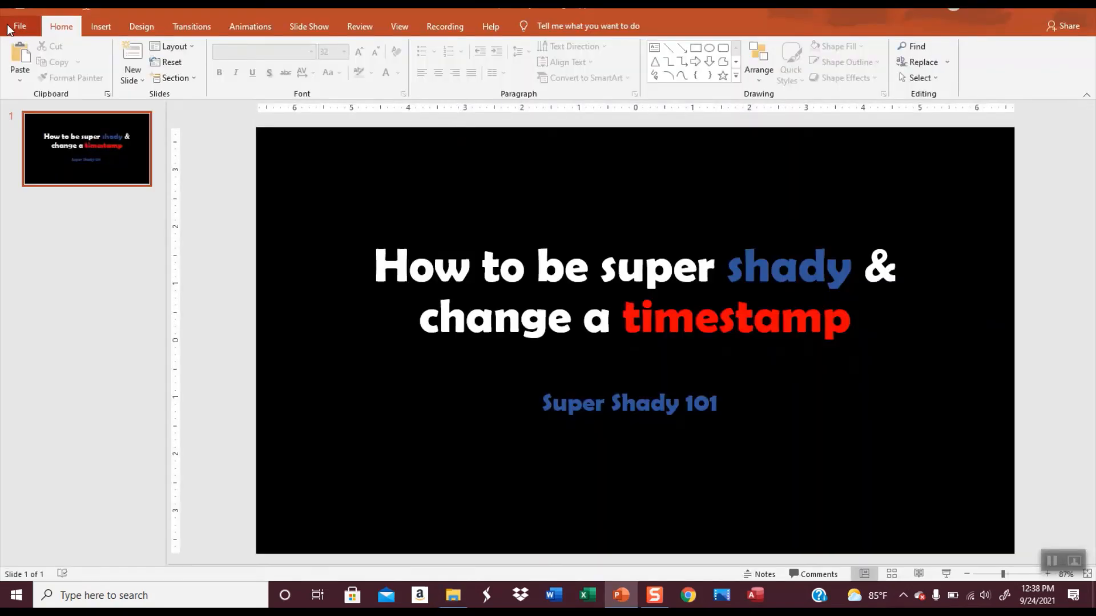
pyautogui.click(15, 26)
pyautogui.click(28, 149)
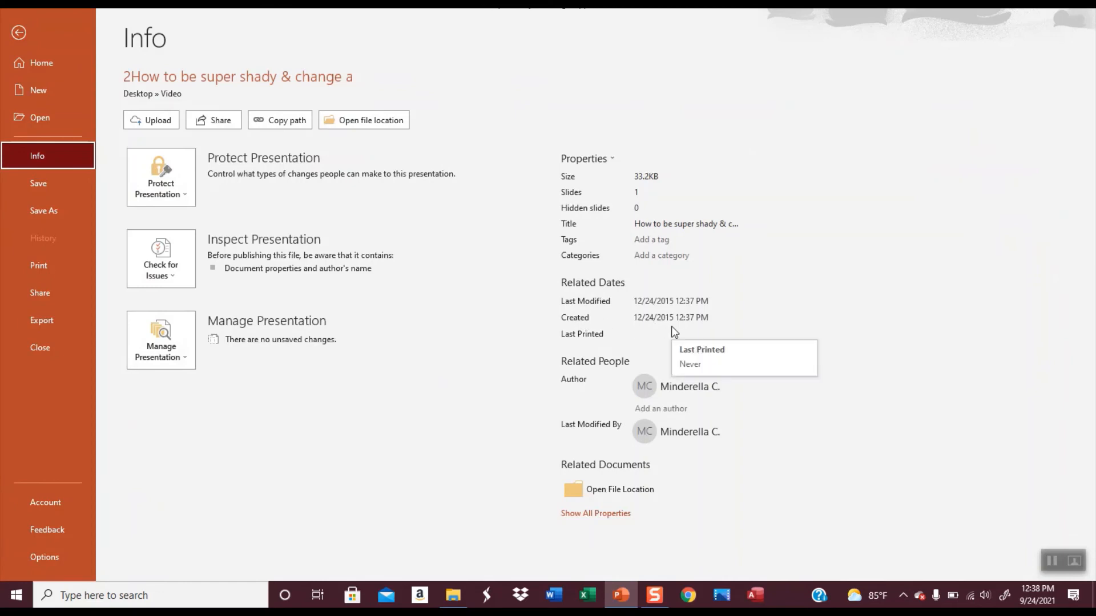
pyautogui.click(637, 241)
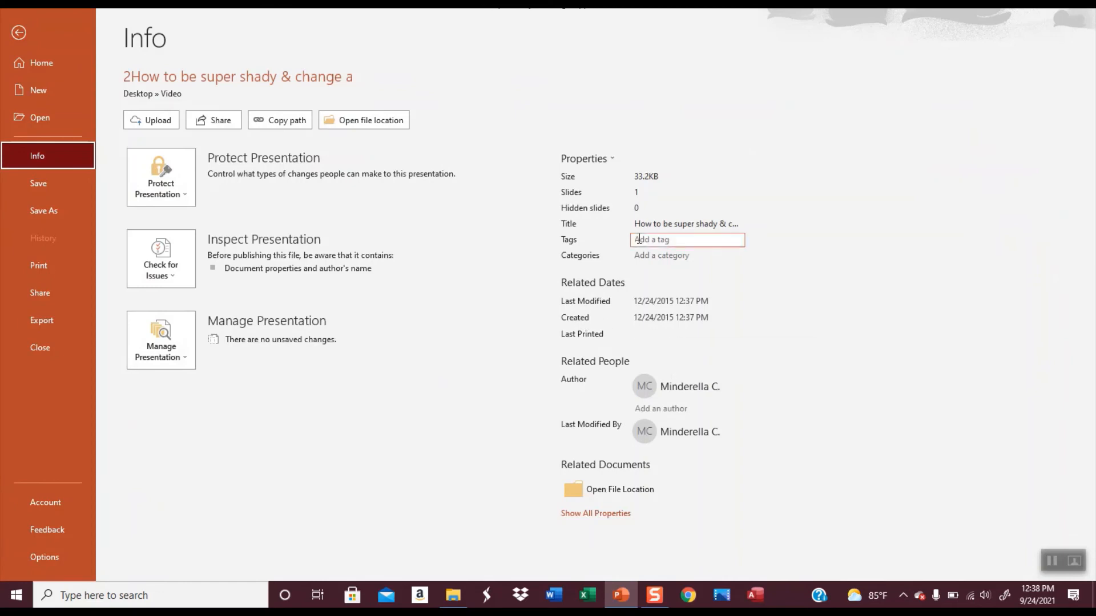